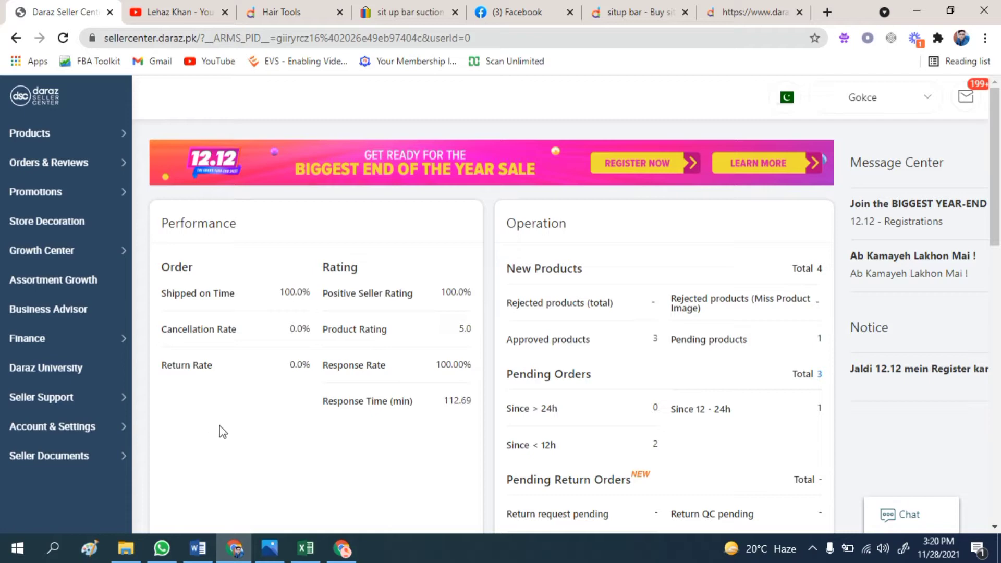
Step: Examine the seller dashboard's performance ratings, product and order operations, campaign events, Seller Picks and Chat sections
mouse_move(279, 321)
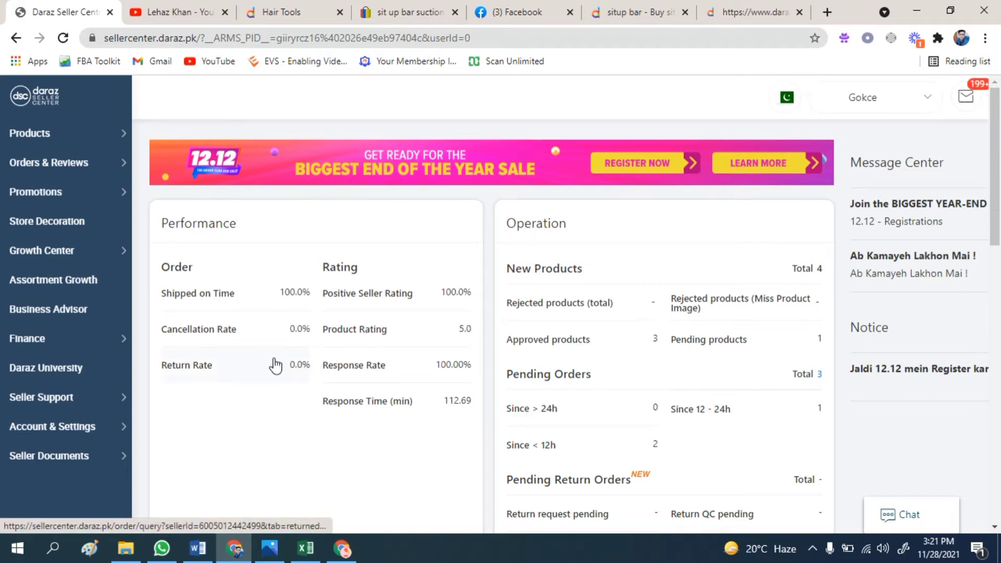
mouse_move(194, 375)
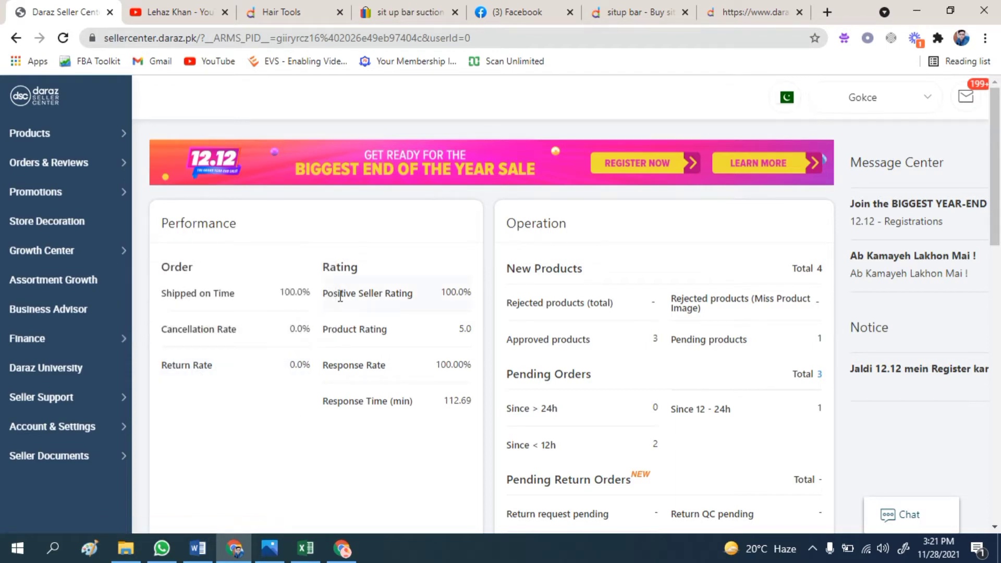
mouse_move(452, 329)
scroll(686, 464, "down", 1)
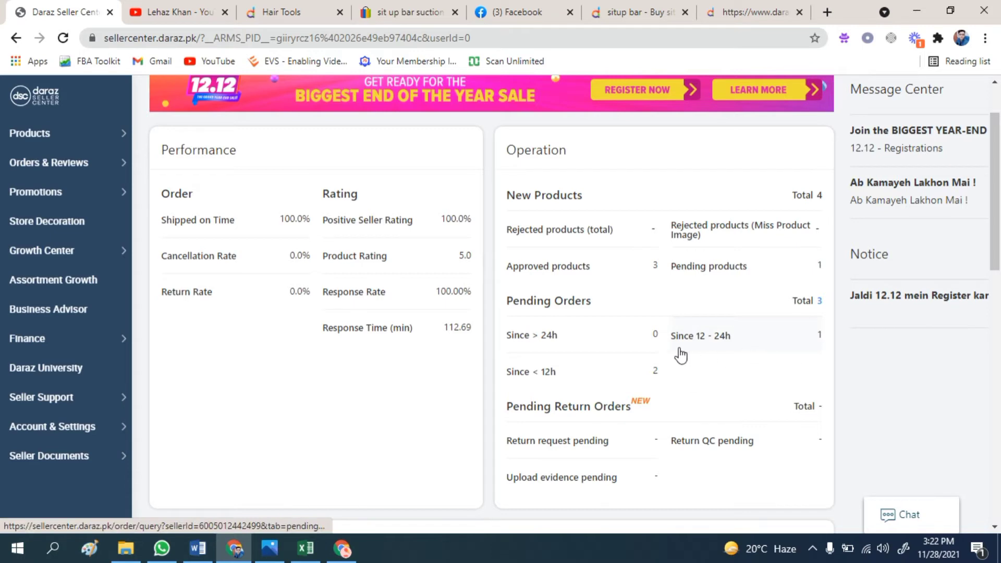
scroll(600, 399, "down", 1)
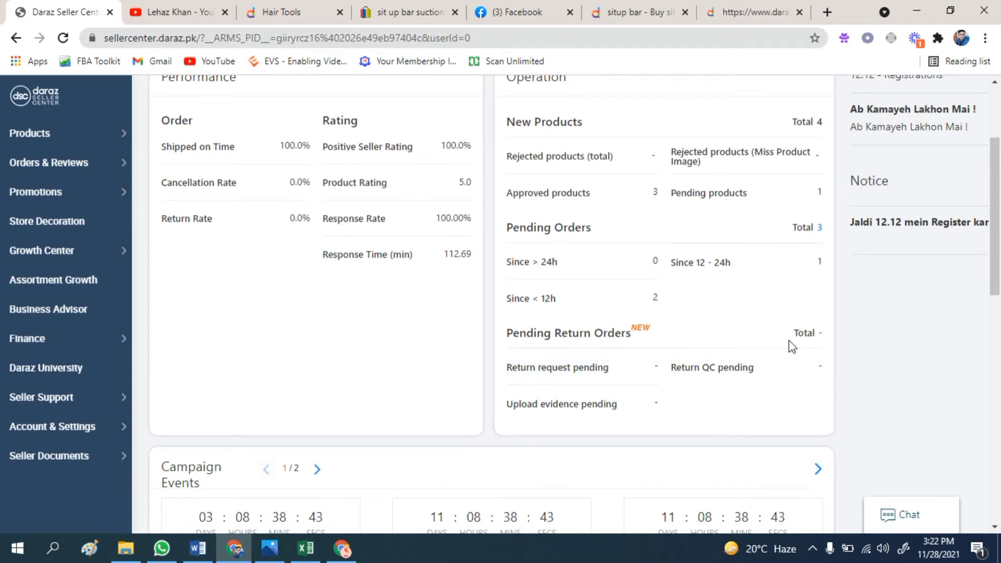
scroll(789, 340, "down", 4)
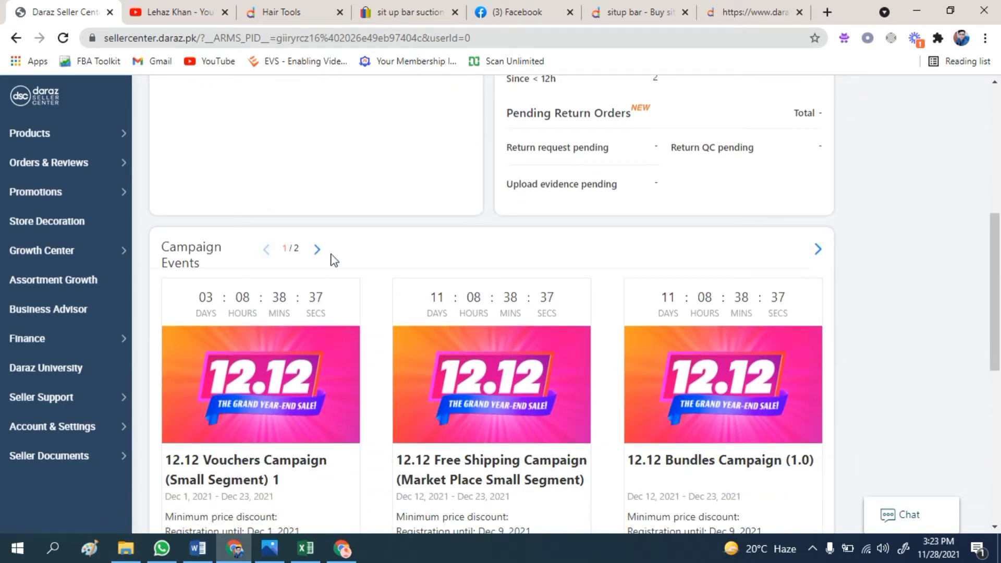
scroll(846, 370, "down", 1)
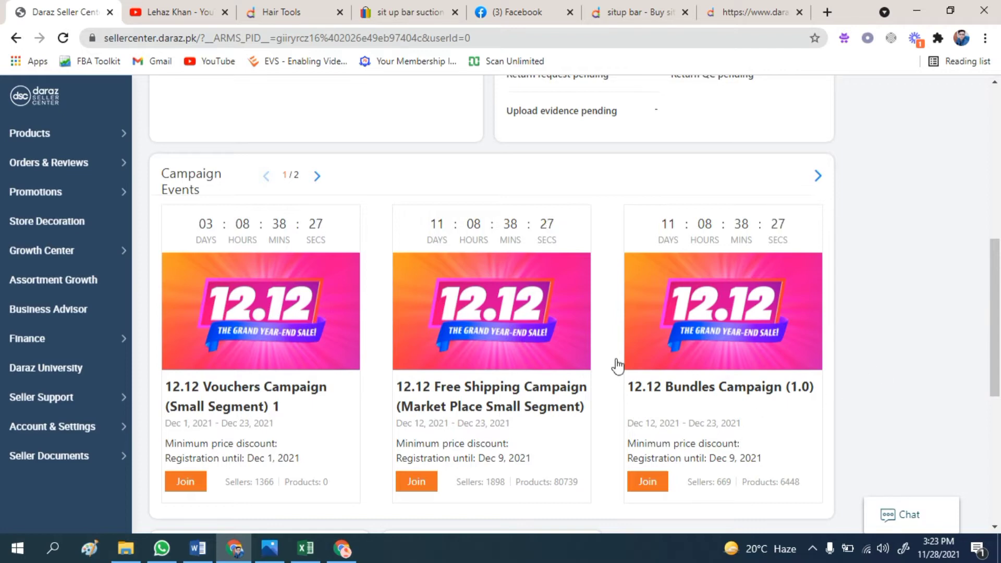
scroll(284, 423, "down", 1)
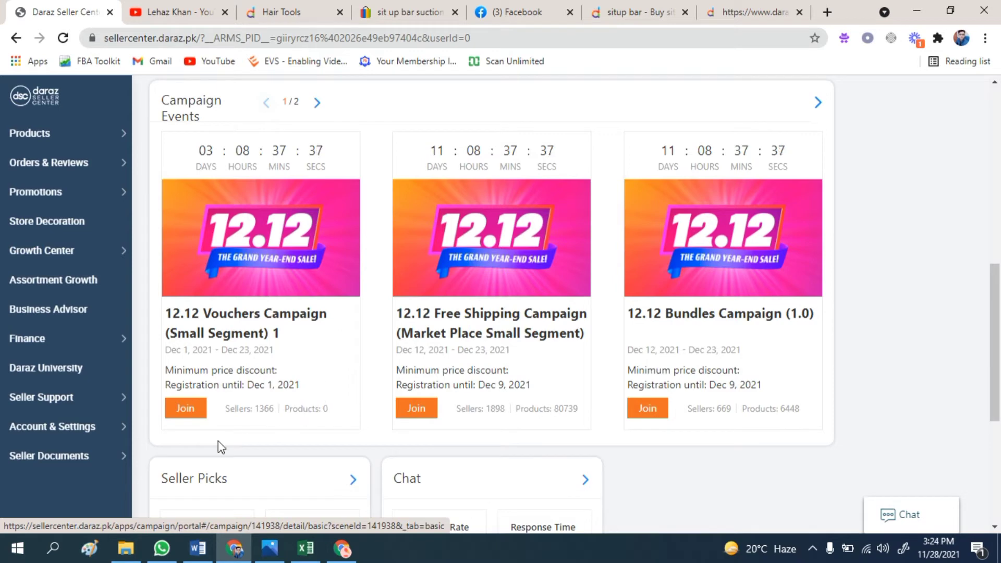
scroll(222, 438, "down", 5)
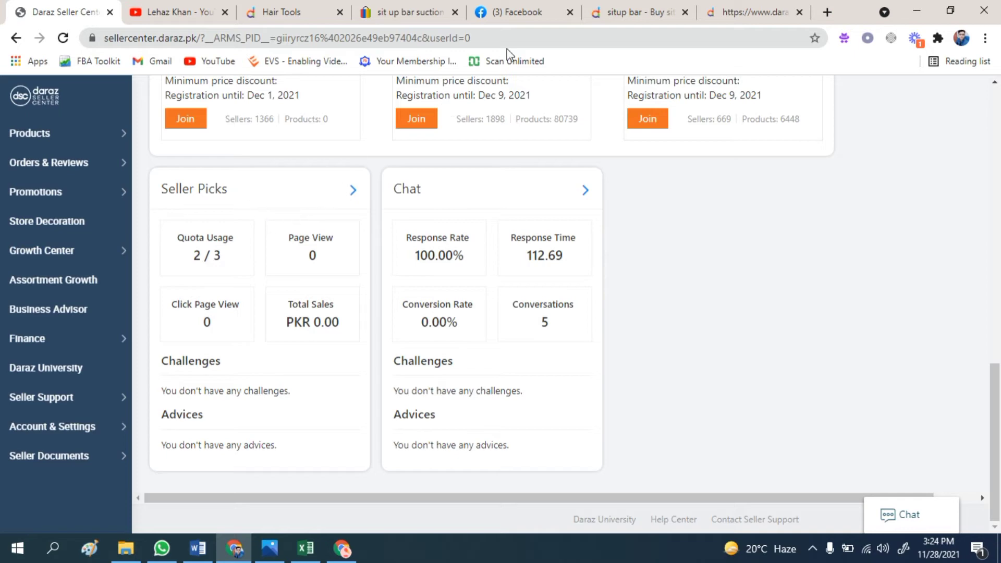
Step: Examine the Daraz search results for "situp bar" down to the Seller Picks section
left_click(623, 12)
scroll(380, 254, "down", 10)
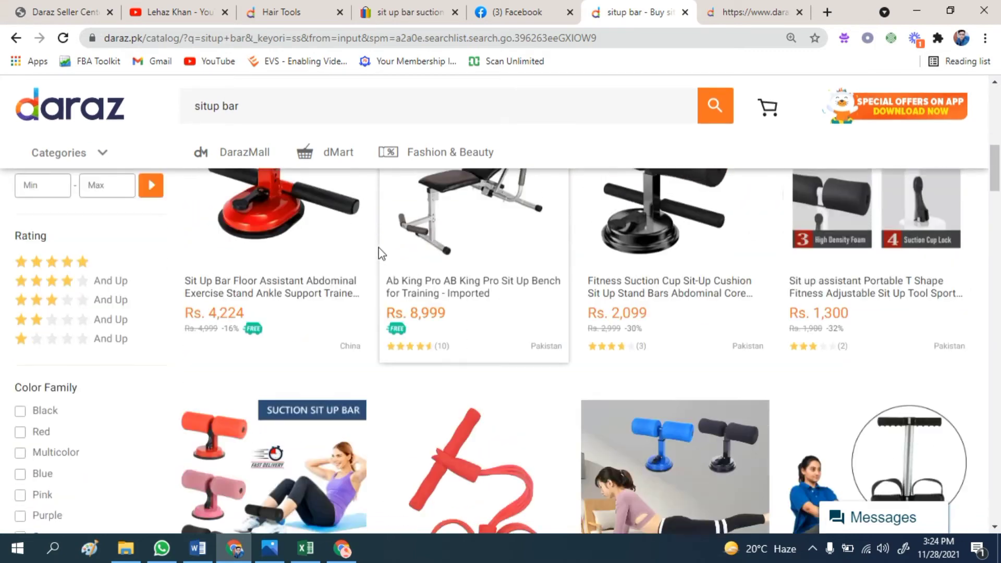
scroll(379, 249, "down", 15)
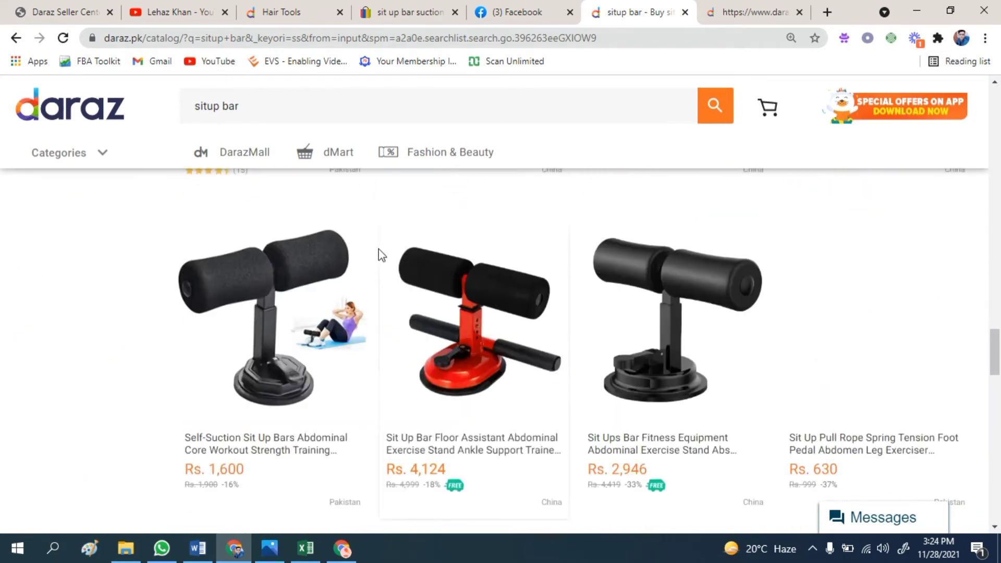
scroll(383, 259, "down", 1)
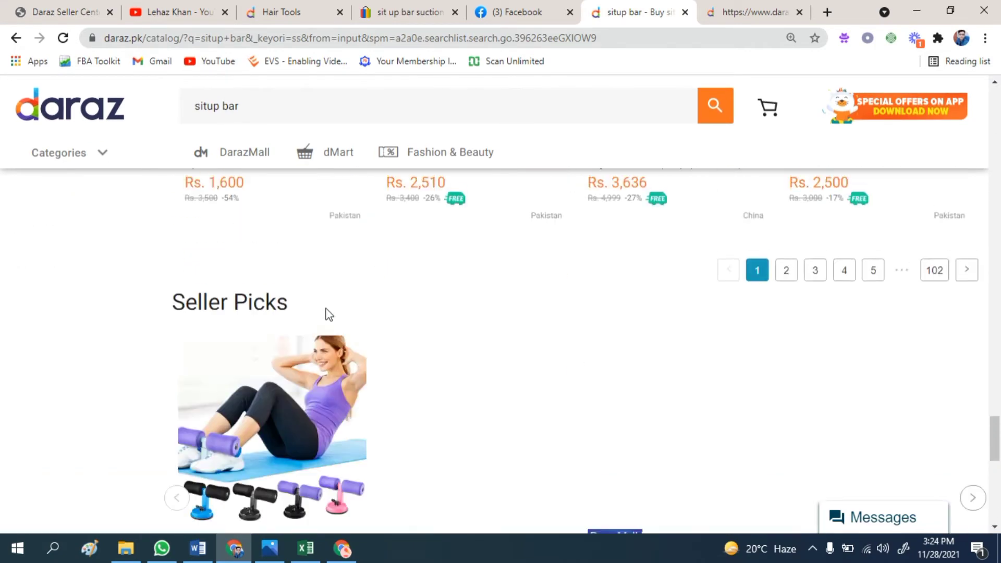
scroll(290, 354, "down", 3)
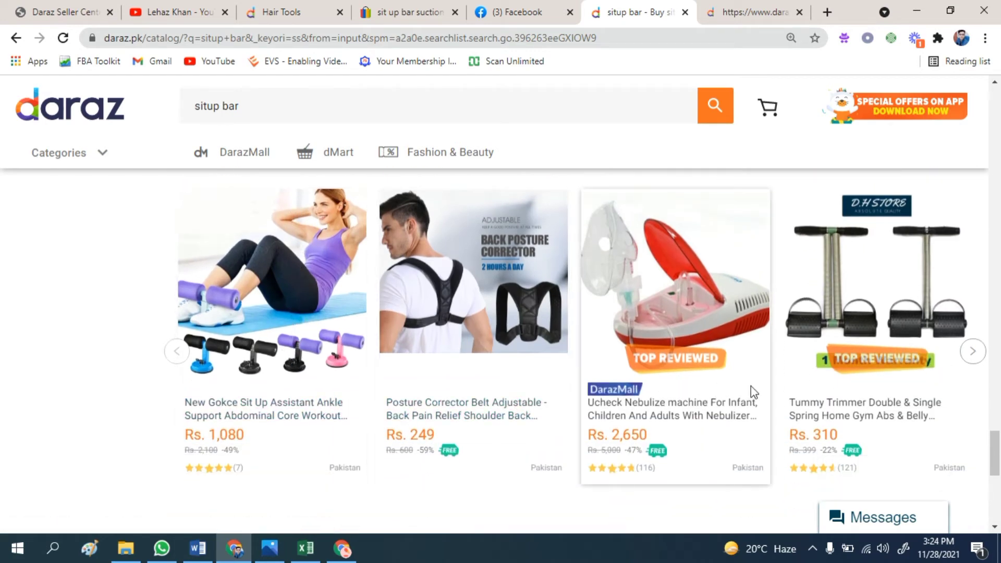
scroll(678, 391, "up", 3)
scroll(404, 378, "down", 2)
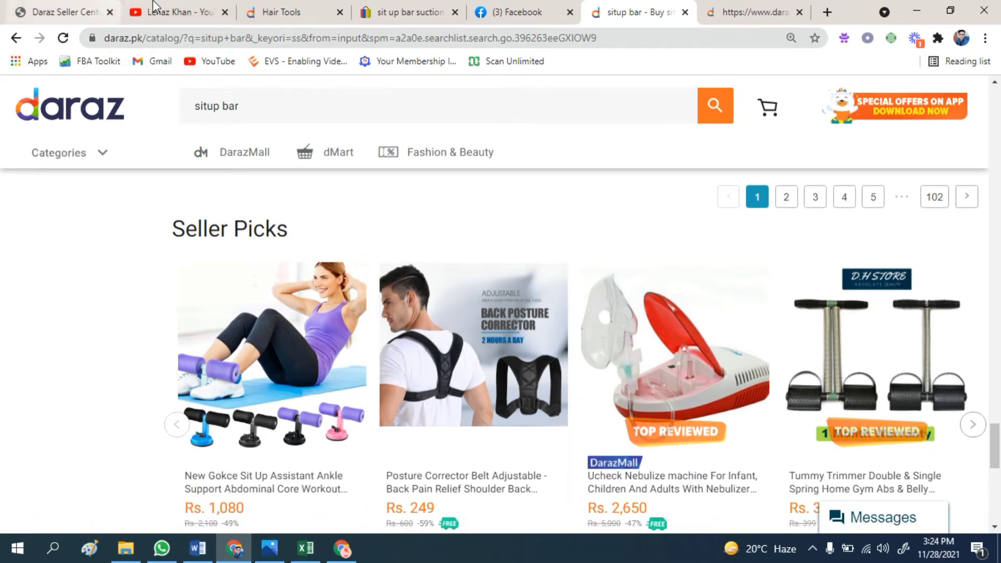
Step: Open the full Seller Picks page from the seller dashboard, review its quota and performance sections, and close it
left_click(78, 12)
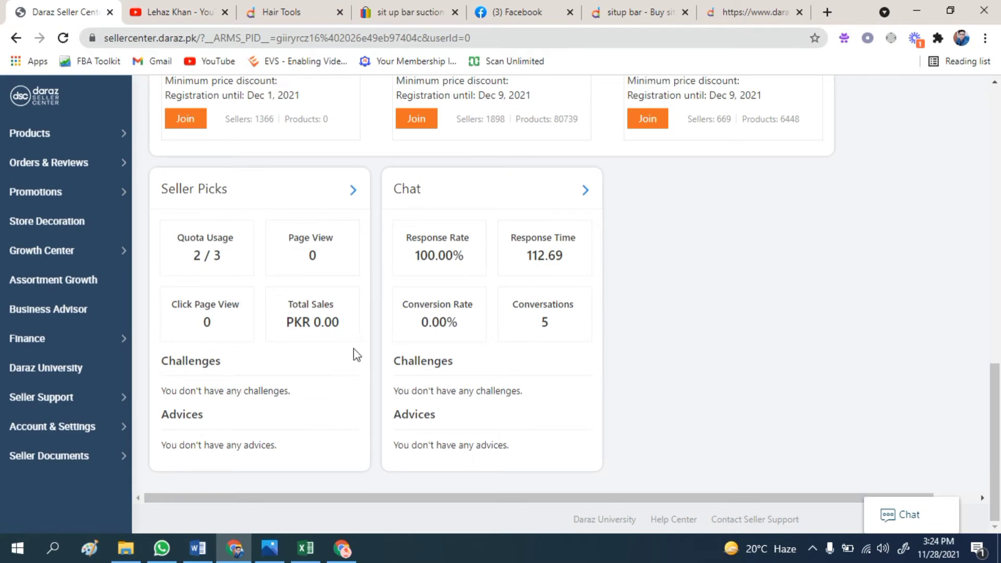
mouse_move(281, 262)
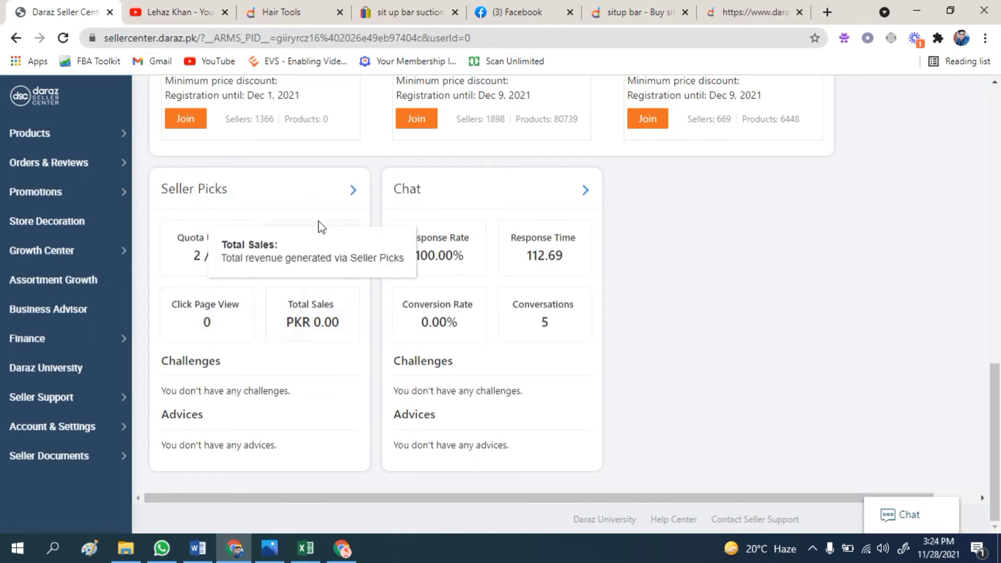
left_click(353, 190)
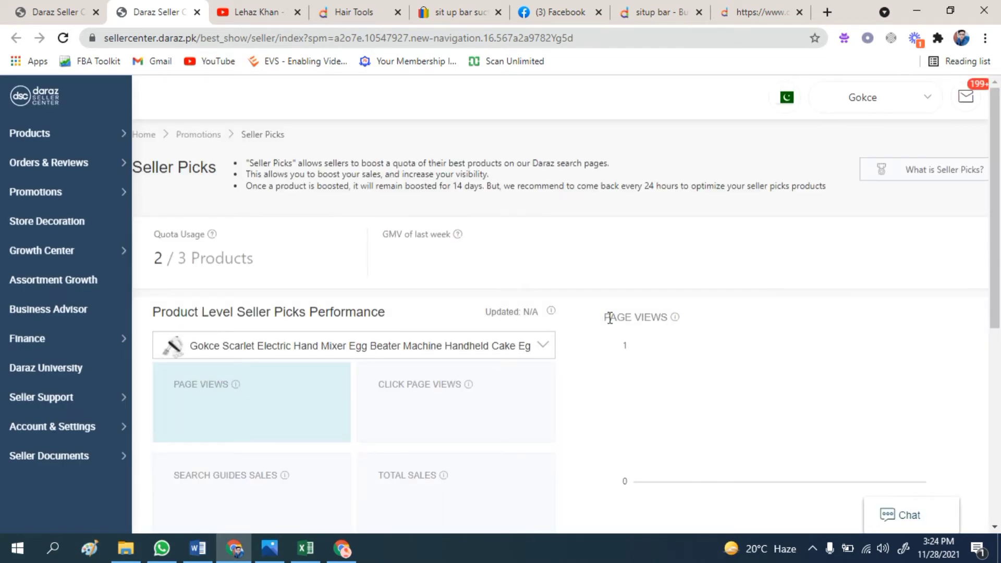
scroll(577, 333, "down", 4)
scroll(576, 333, "up", 4)
left_click(196, 12)
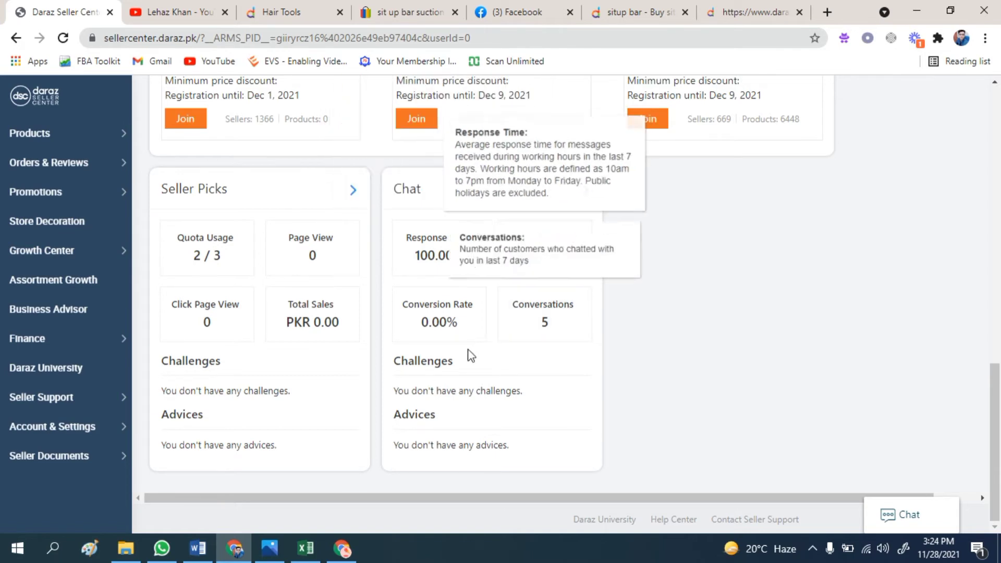
Step: Check the explanations of the Chat metrics on the seller dashboard
mouse_move(480, 343)
mouse_move(546, 334)
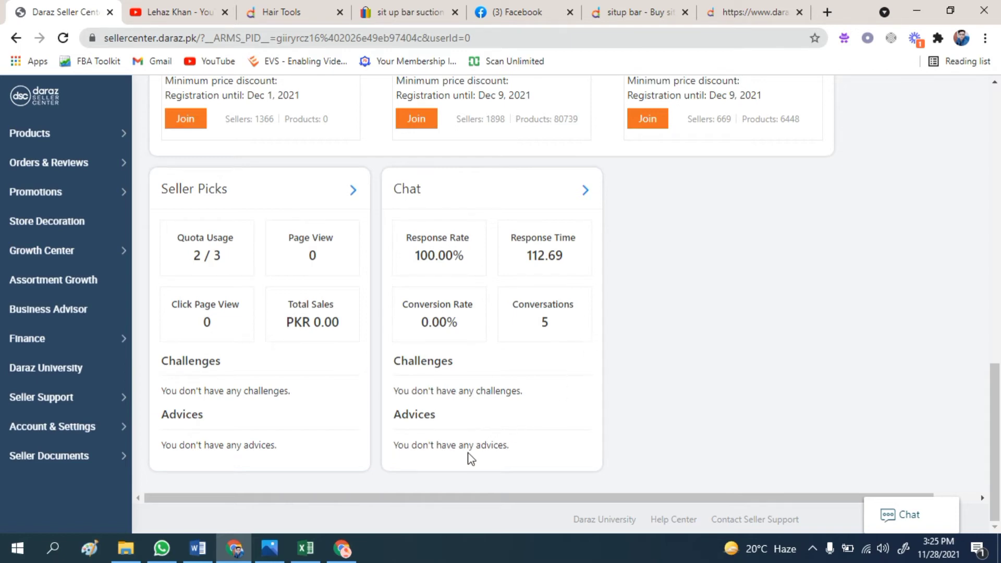
scroll(472, 459, "up", 8)
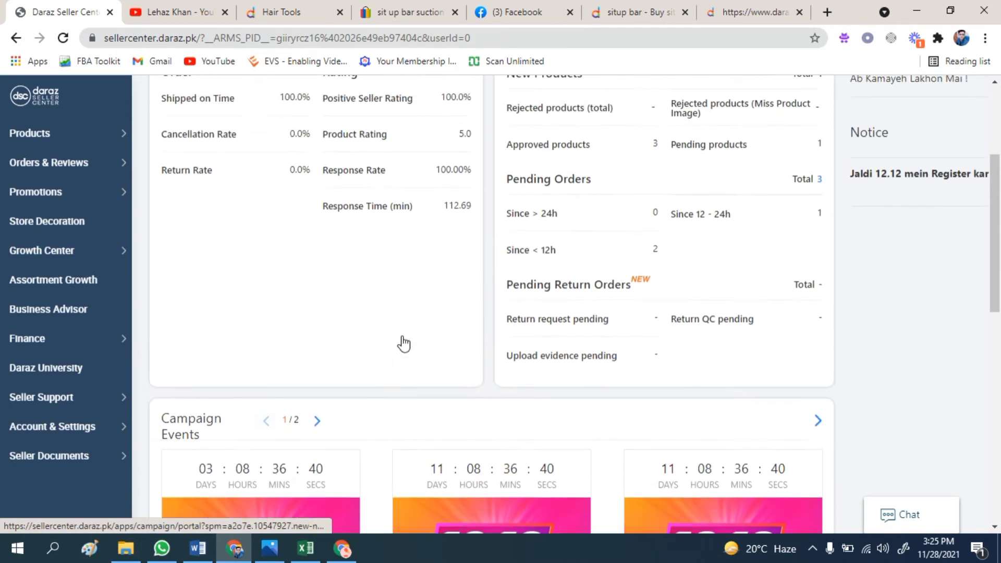
scroll(403, 344, "up", 4)
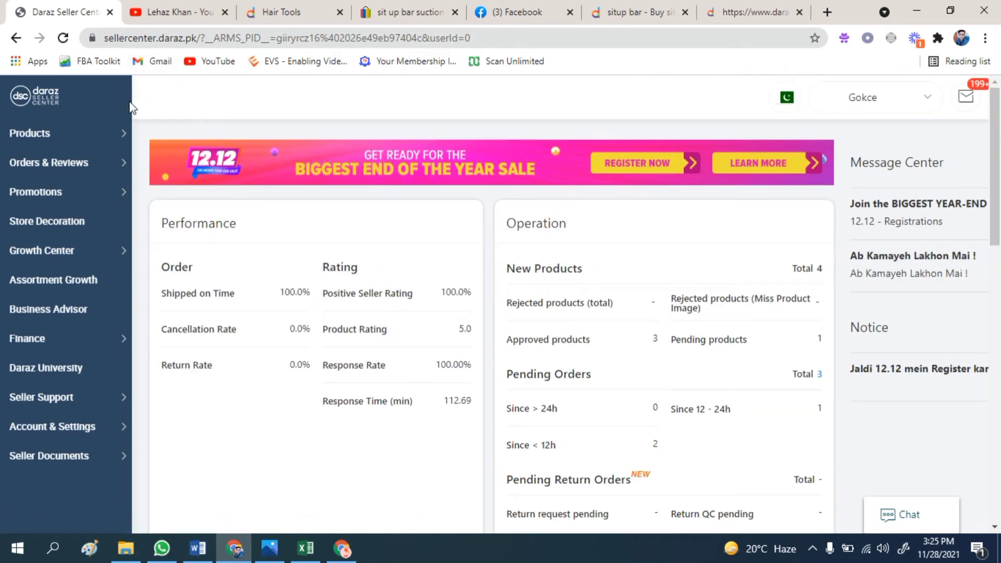
Step: Review the options under Products, Orders & Reviews, and Promotions, along with the dashboard's campaign events
mouse_move(123, 138)
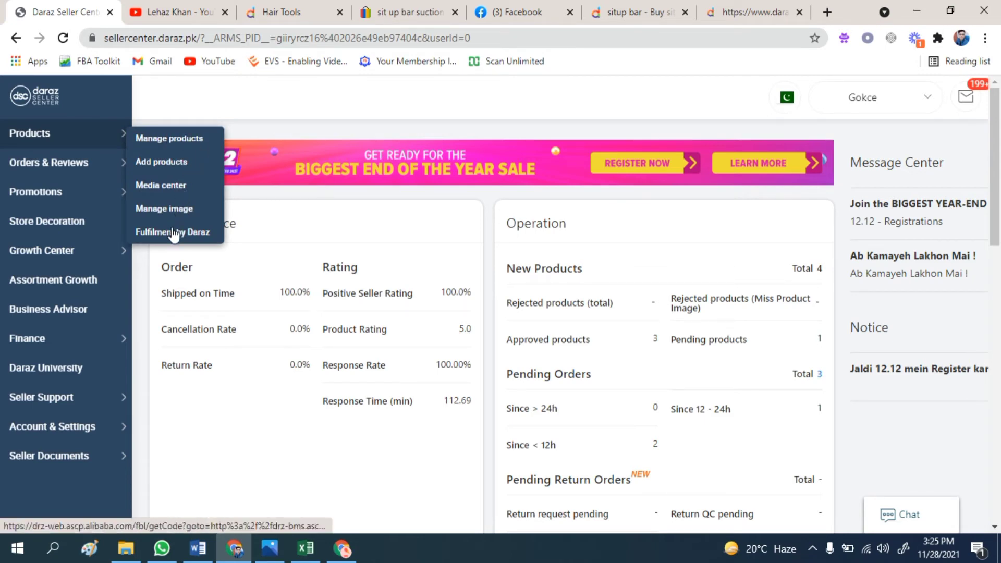
left_click(218, 148)
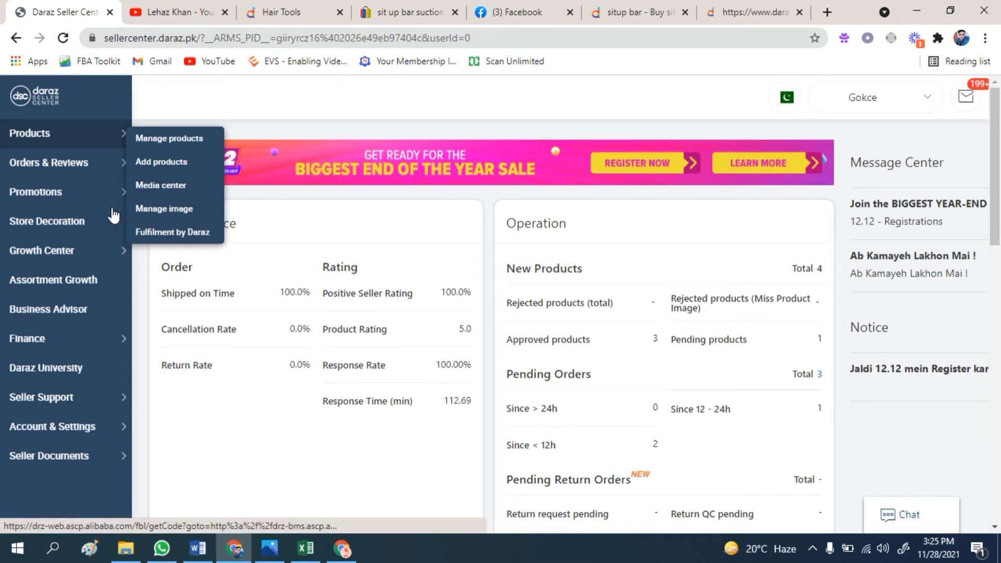
mouse_move(63, 153)
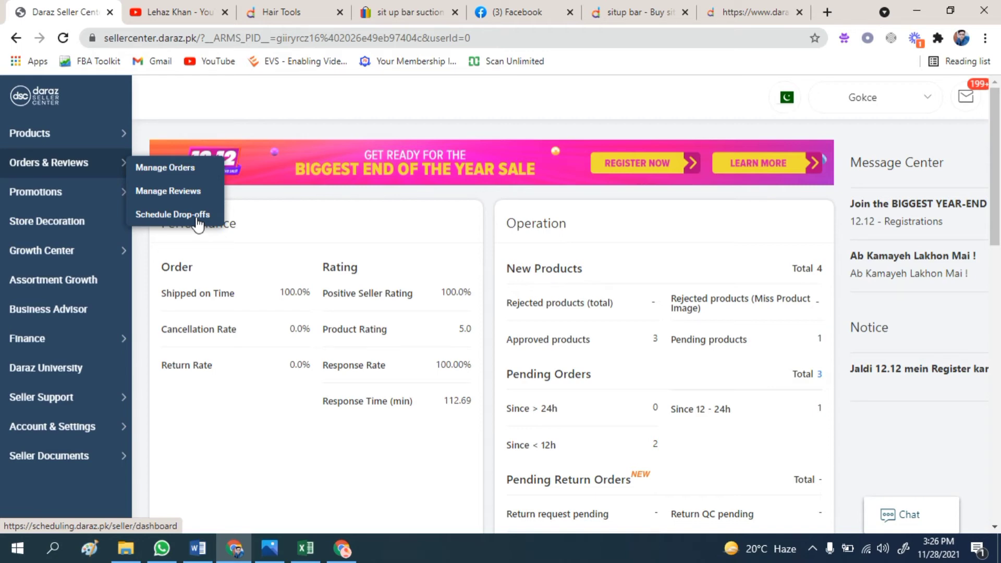
mouse_move(79, 196)
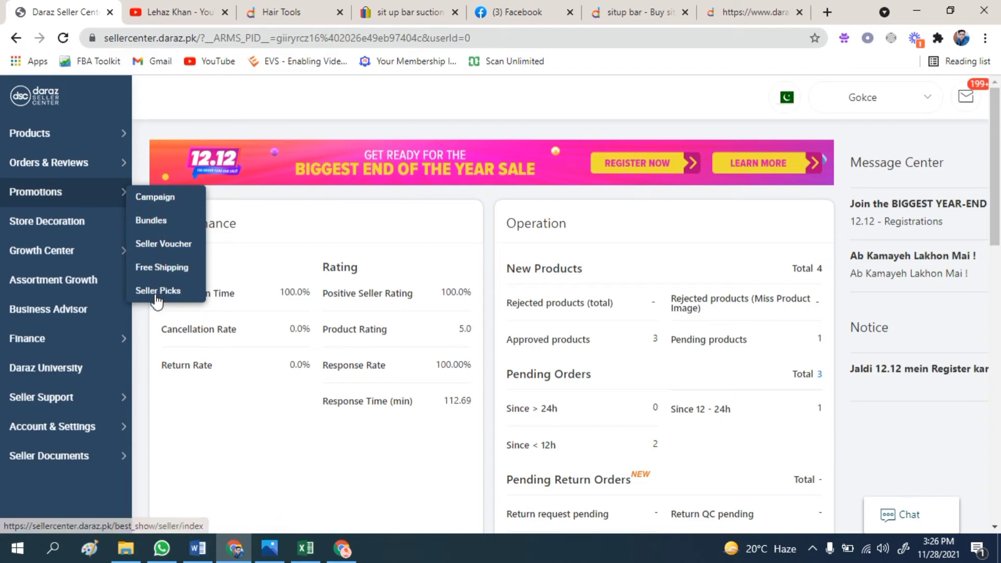
scroll(516, 386, "down", 10)
scroll(521, 388, "up", 4)
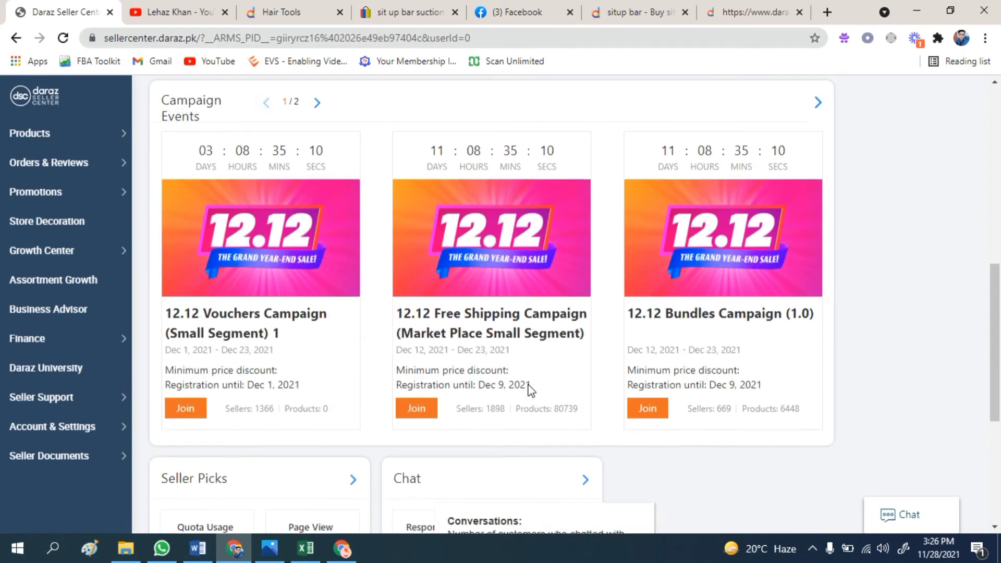
scroll(391, 353, "up", 10)
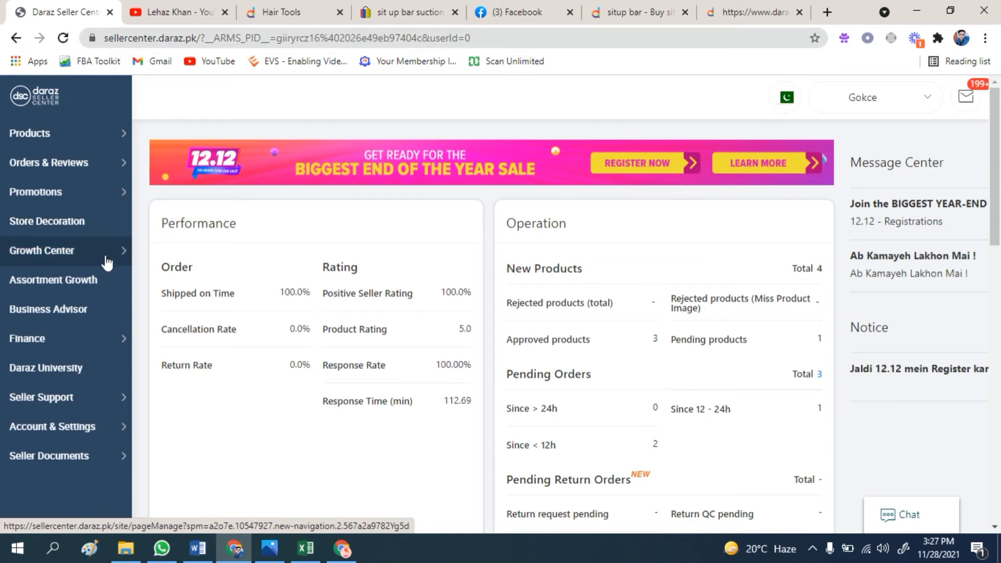
Step: Open the Growth Center's Policy Compliance page and review the non-compliance points and order volume limit
mouse_move(117, 259)
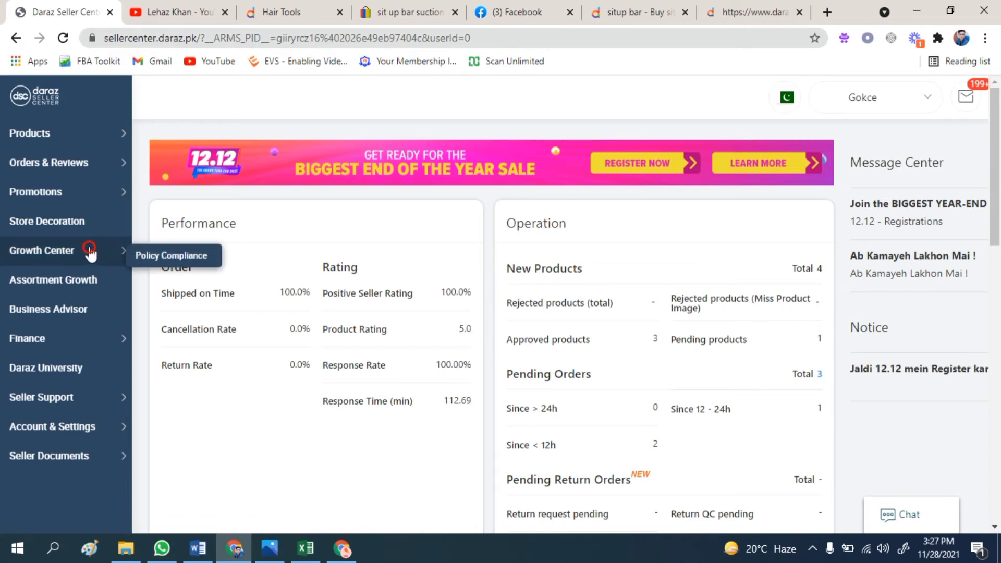
left_click(160, 259)
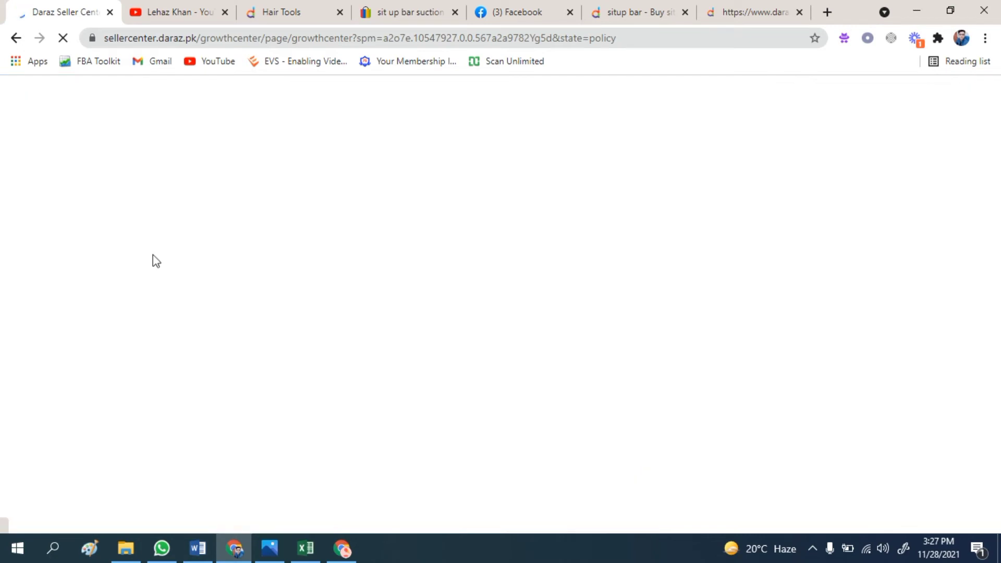
scroll(257, 242, "down", 5)
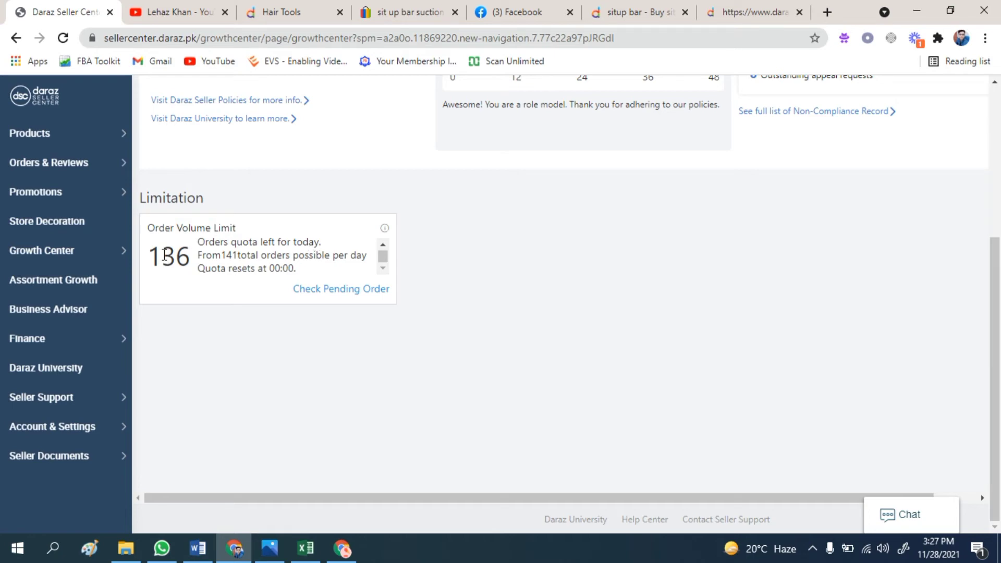
scroll(286, 268, "up", 5)
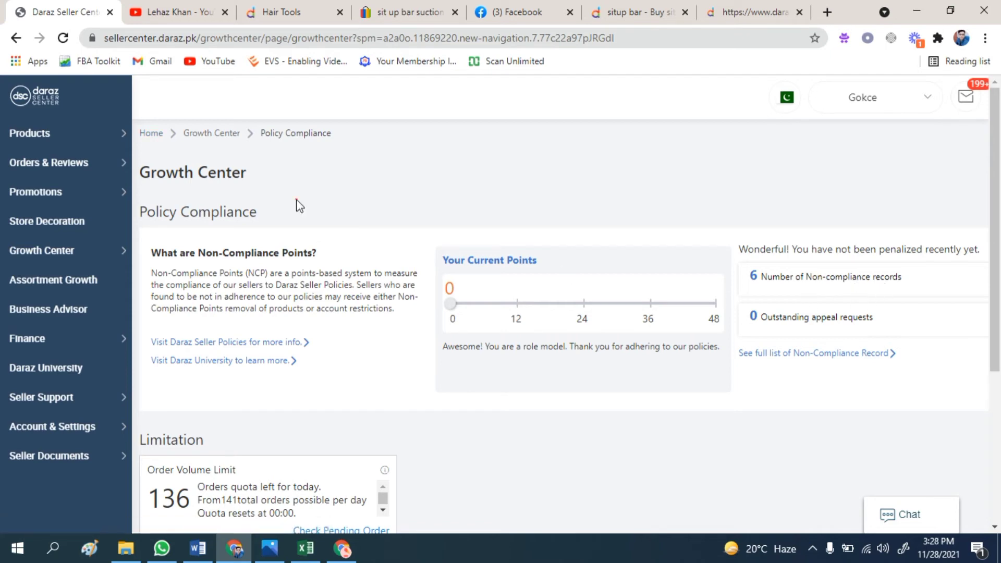
Step: Open Assortment Growth and review the existing listing problems that impact traffic, including Wrong Category
left_click(70, 277)
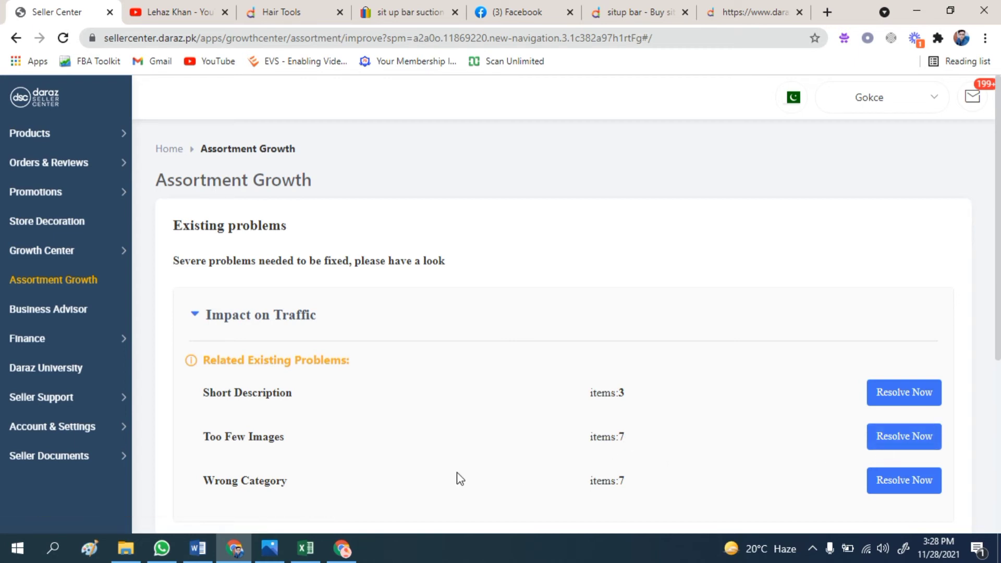
scroll(449, 477, "down", 2)
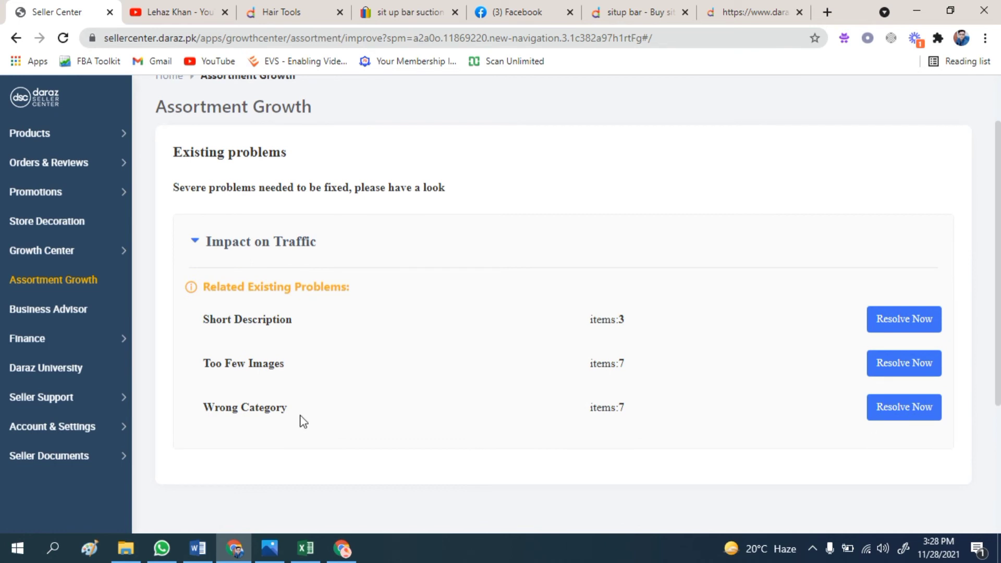
left_click_drag(212, 407, 318, 419)
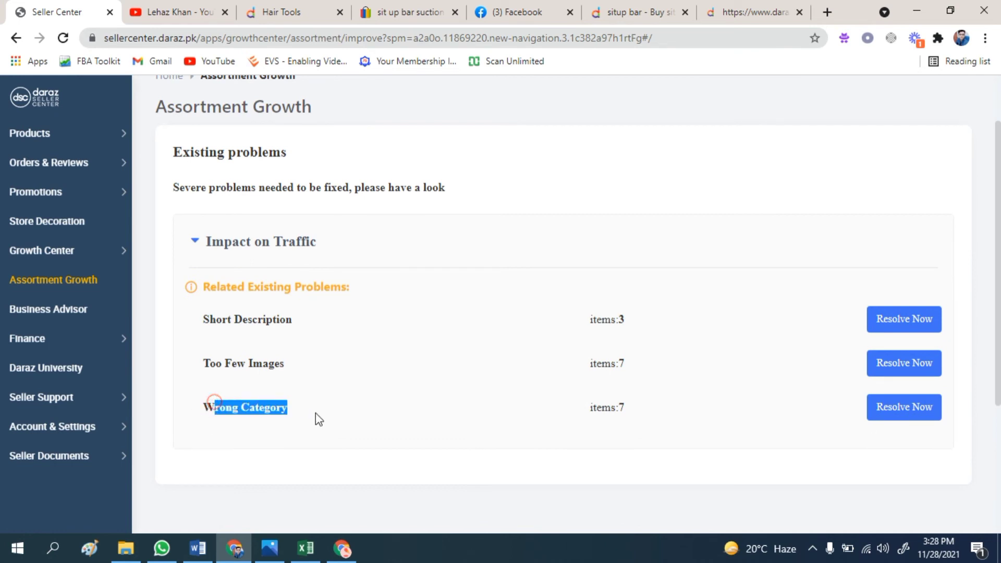
left_click(609, 414)
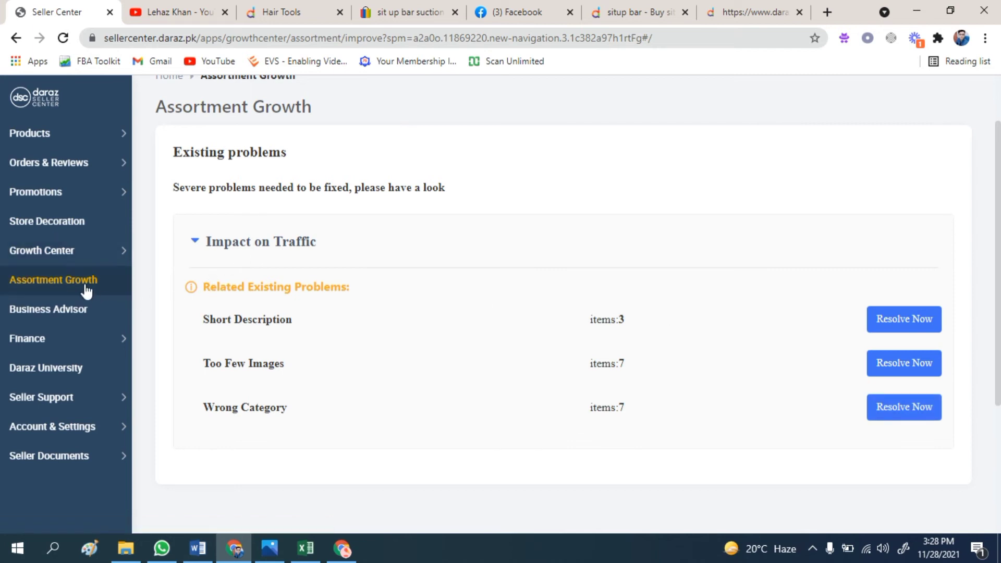
Step: Open Business Advisor and review the Key Metrics, including revenue, visitors and conversion rate
left_click(55, 313)
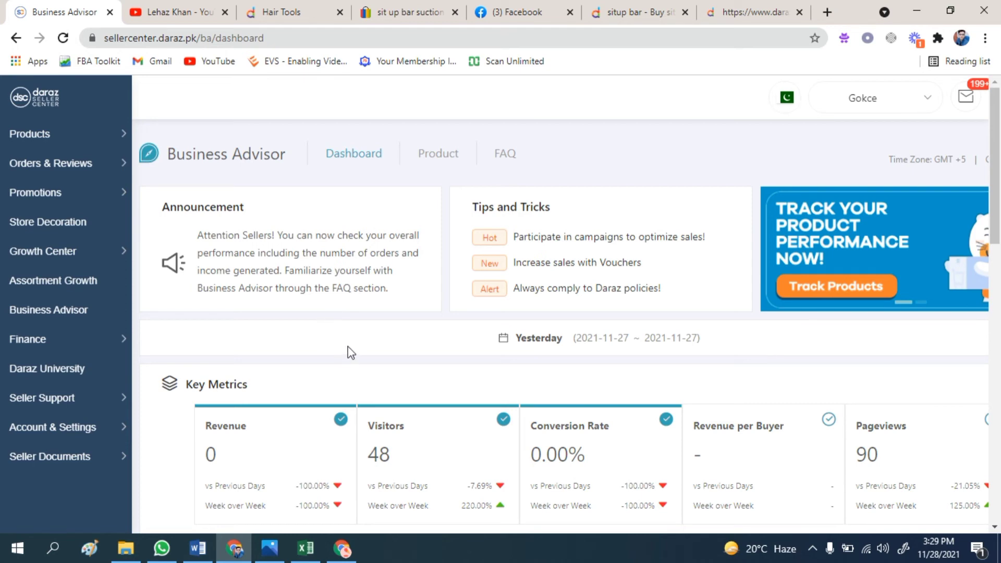
scroll(351, 353, "down", 4)
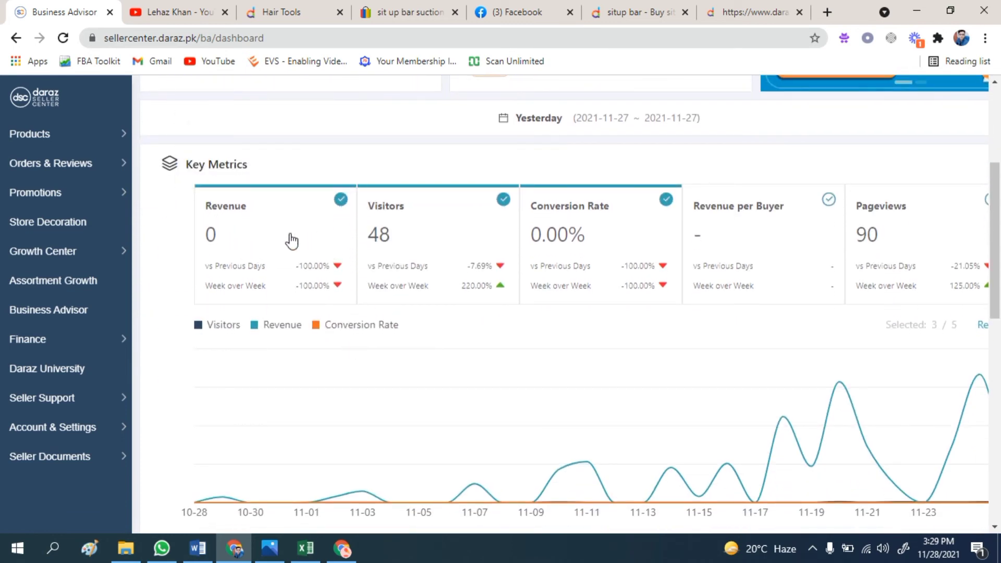
mouse_move(218, 211)
scroll(602, 268, "up", 1)
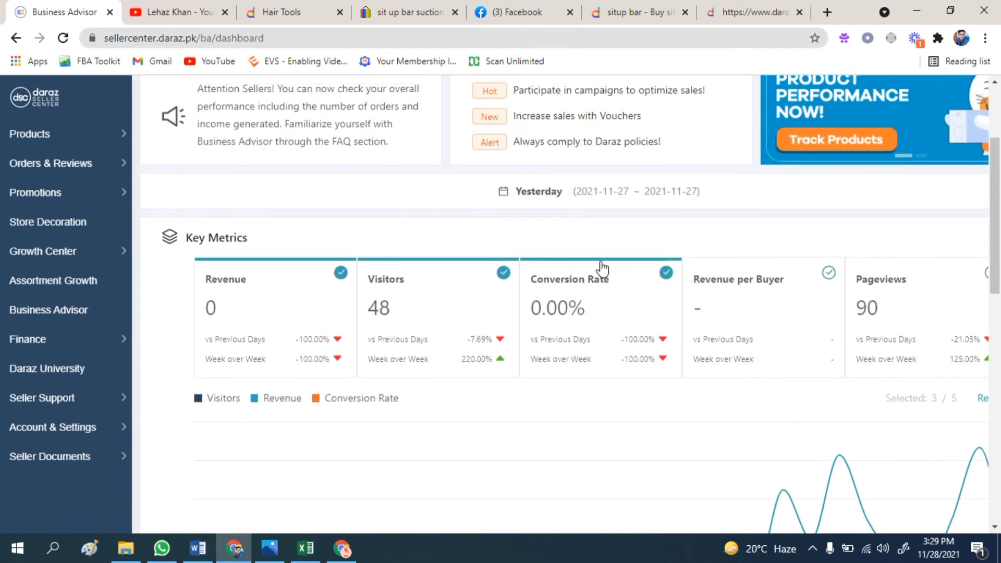
Step: Set the Business Advisor period to 7 days ago and review the key metrics and trend chart
left_click(615, 193)
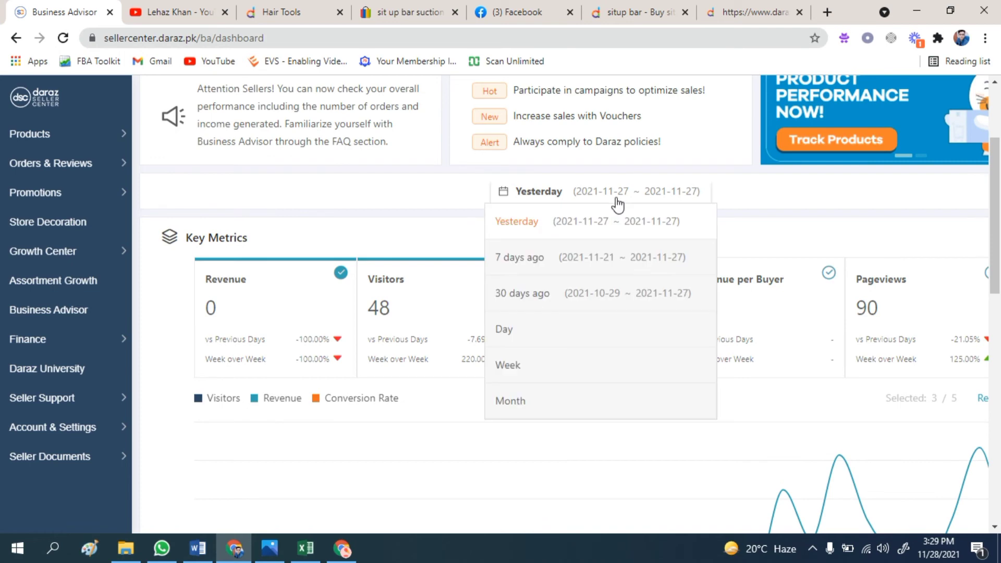
left_click(578, 267)
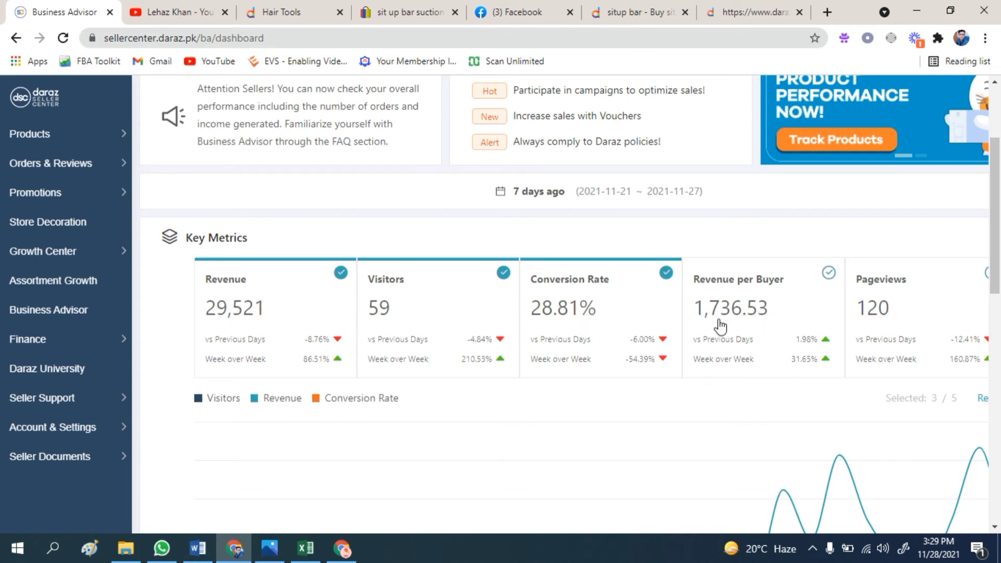
scroll(905, 392, "down", 1)
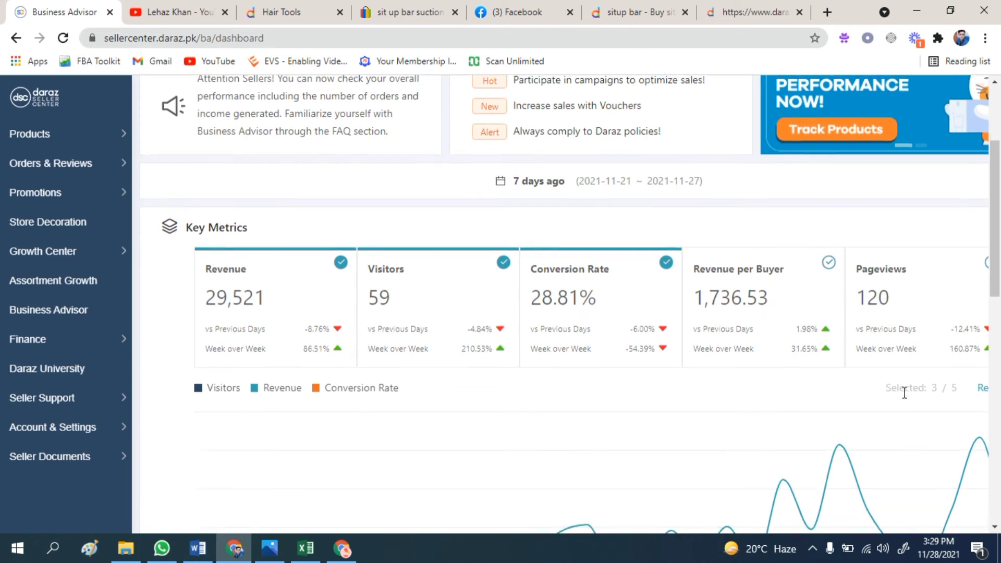
scroll(904, 392, "down", 1)
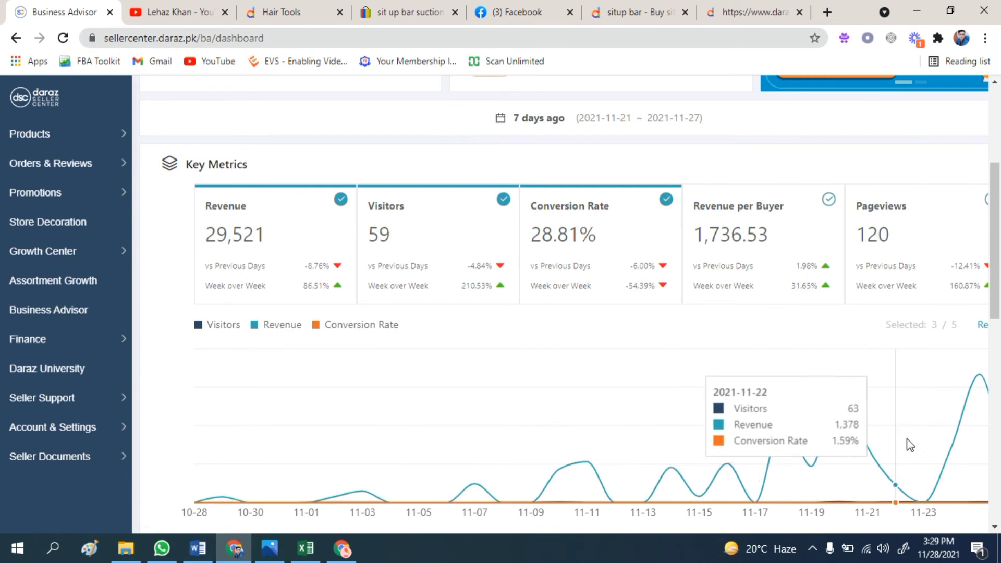
scroll(457, 298, "up", 1)
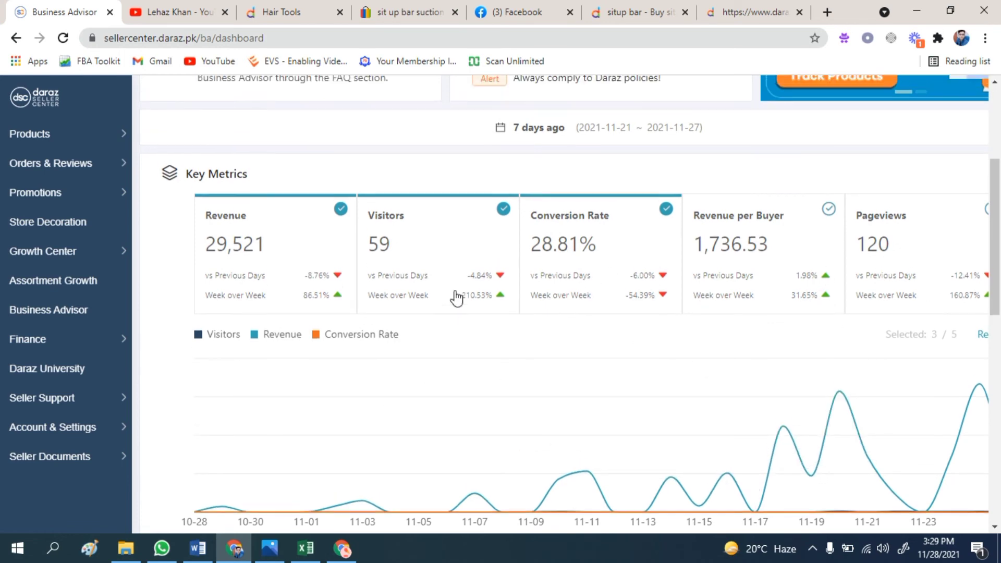
scroll(457, 298, "up", 2)
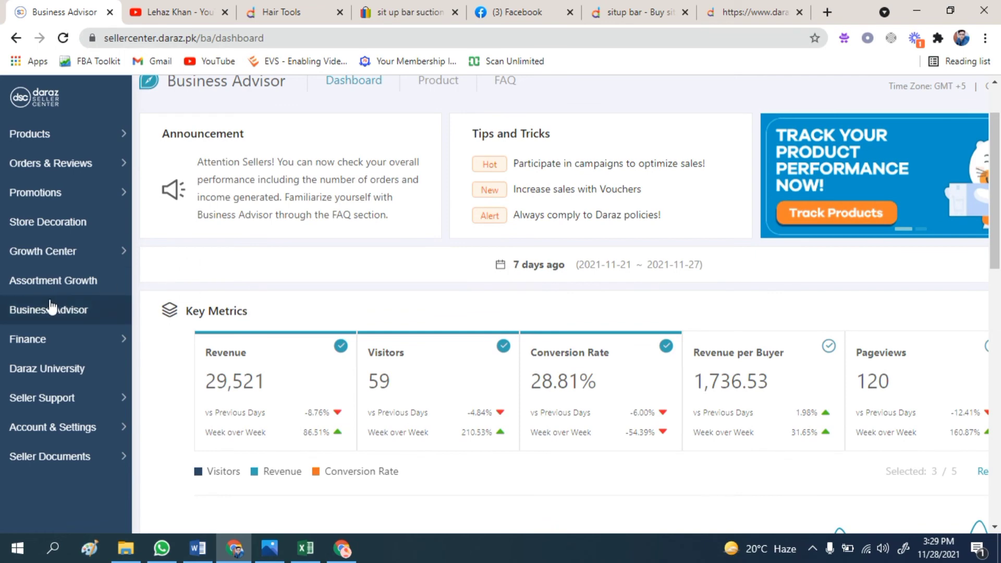
mouse_move(60, 349)
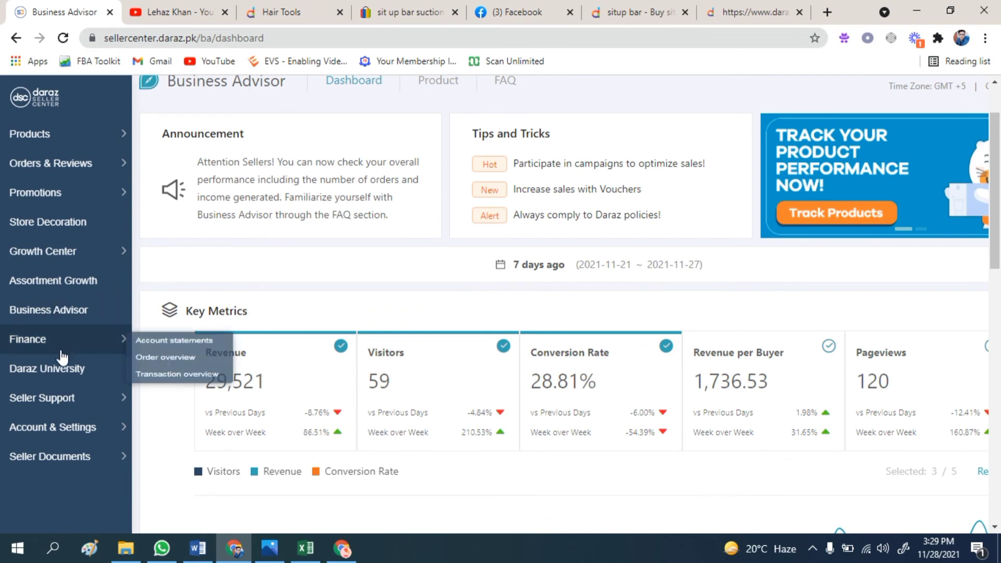
left_click(196, 351)
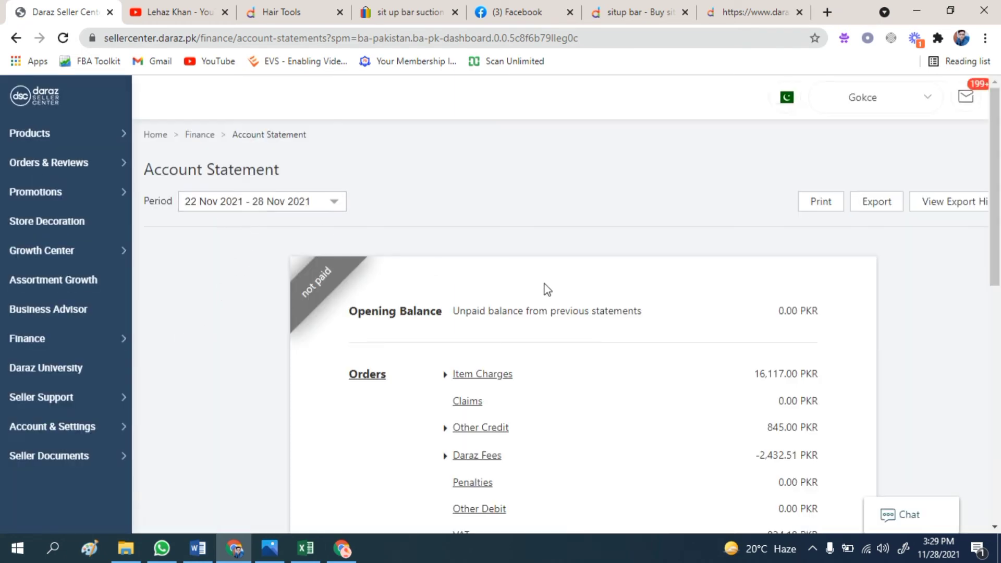
left_click(255, 201)
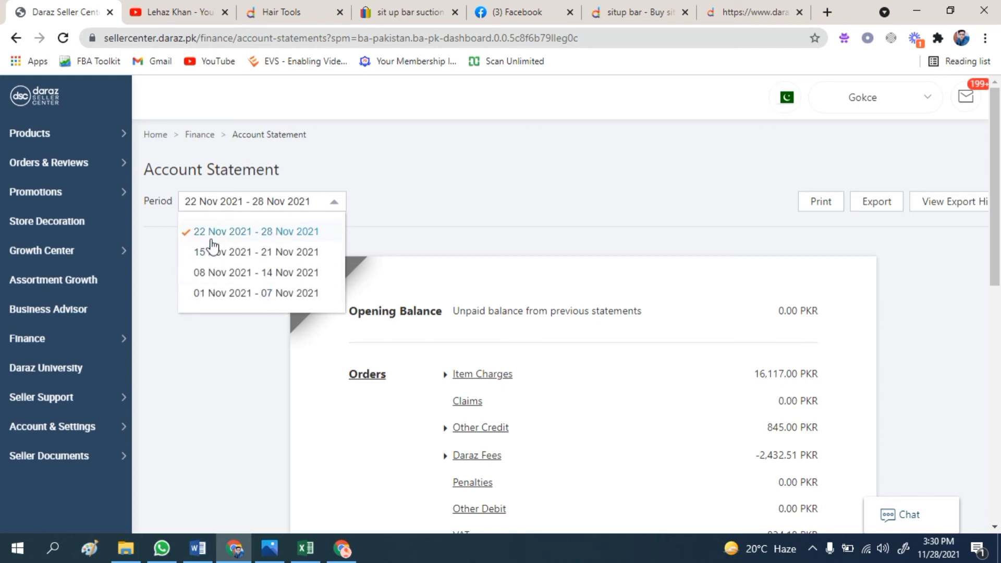
left_click(500, 250)
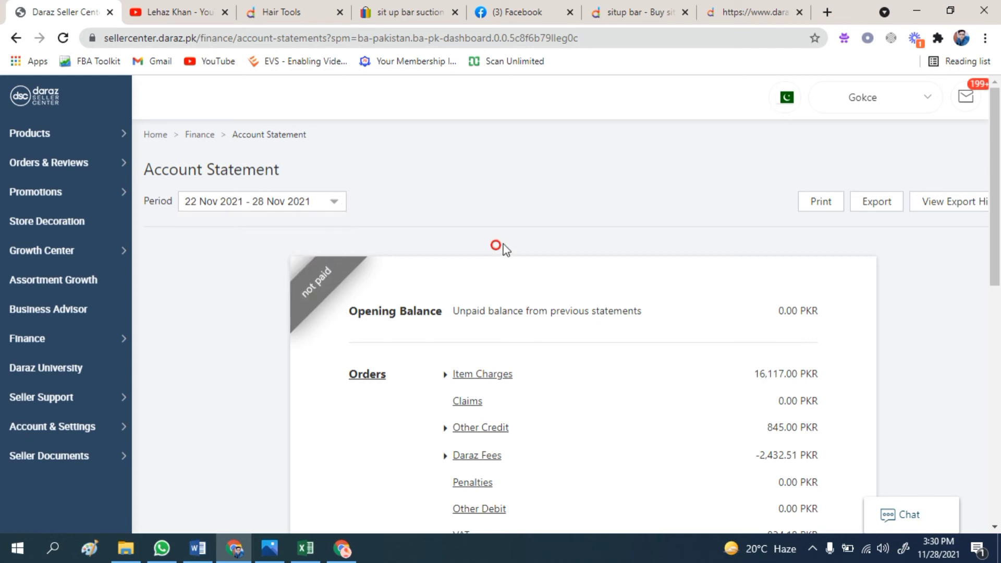
Step: Review the account statement's order charges, refunds, closing balance and payout, along with the other Finance options
scroll(657, 284, "down", 1)
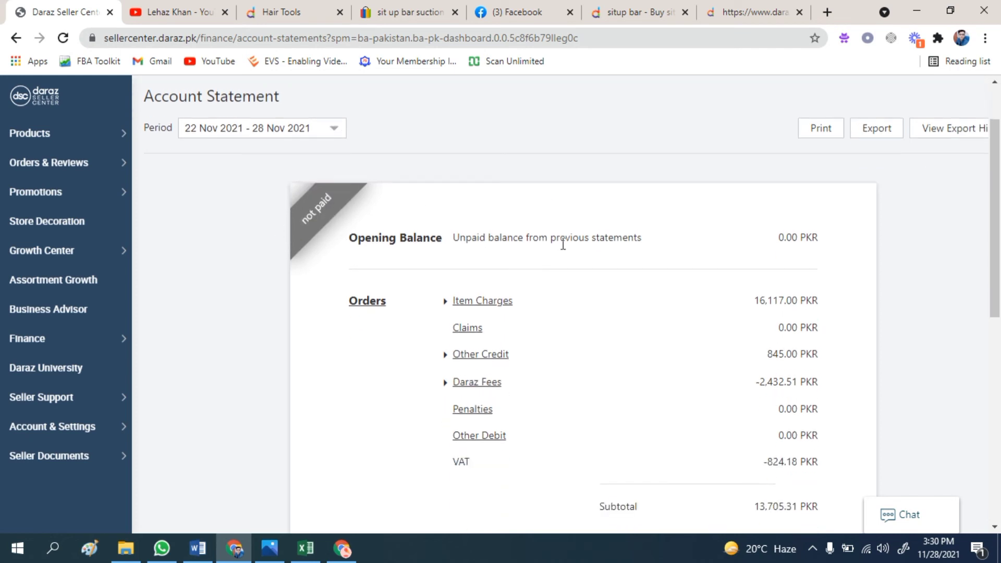
scroll(750, 281, "down", 1)
scroll(751, 283, "down", 1)
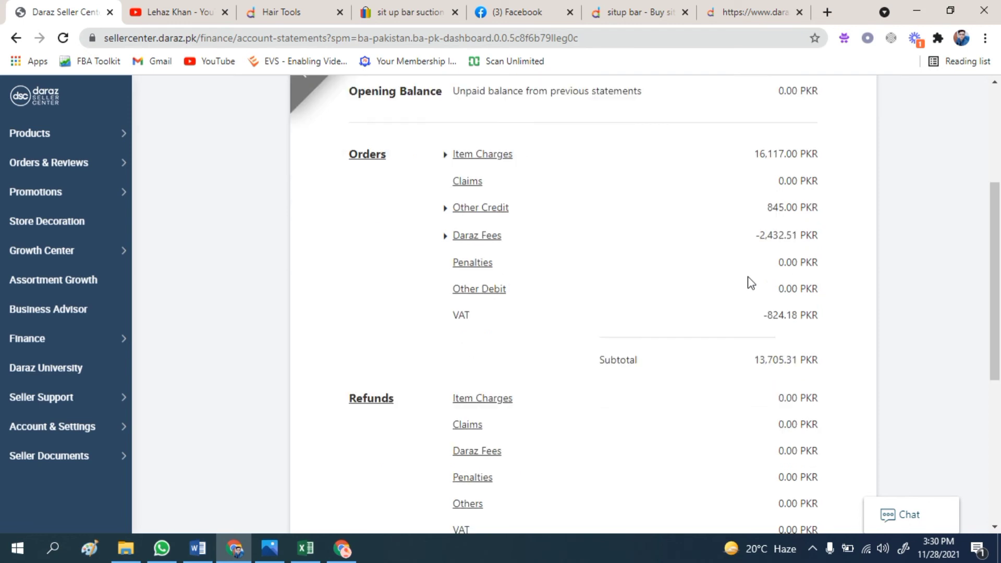
scroll(751, 283, "down", 2)
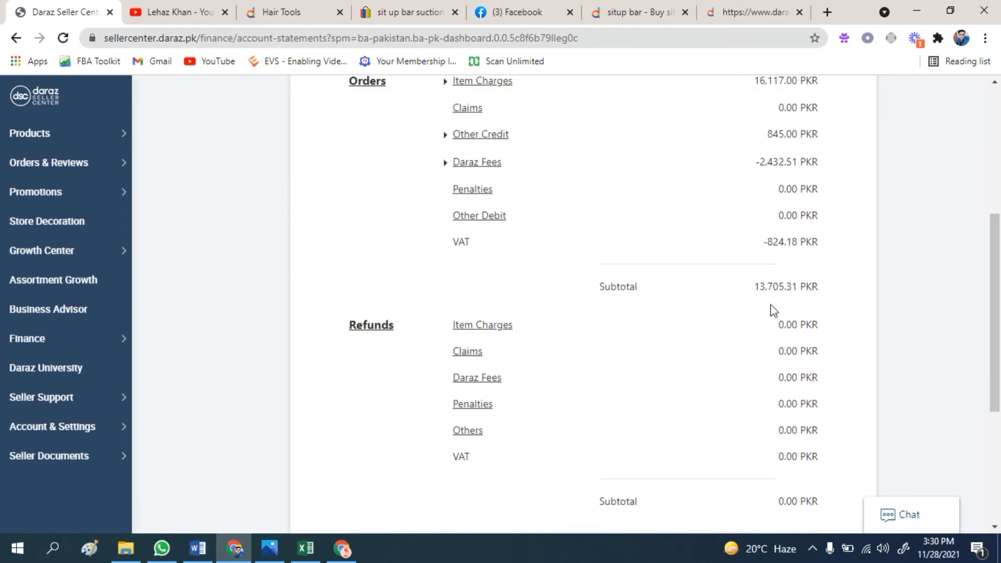
scroll(821, 261, "down", 2)
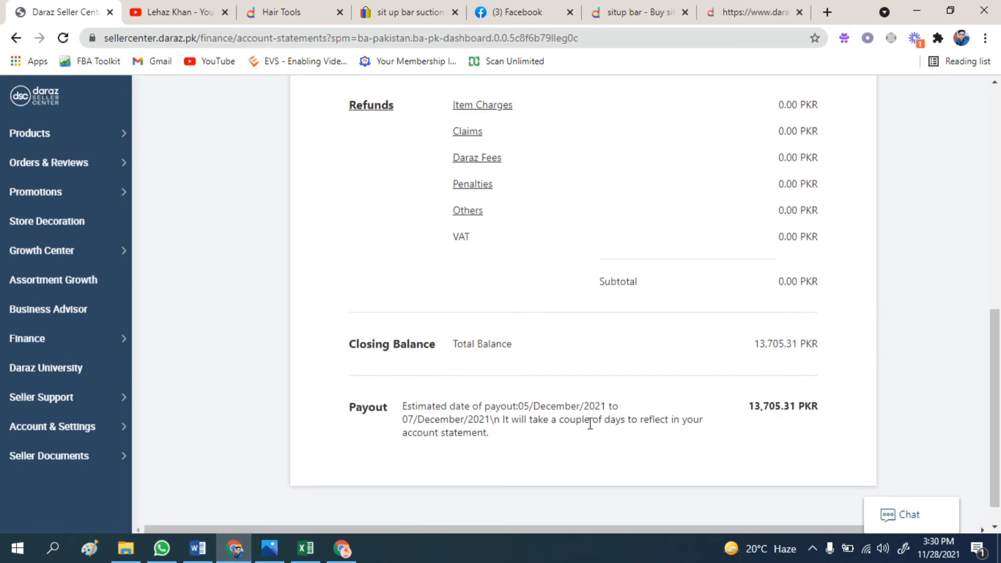
scroll(592, 424, "up", 10)
mouse_move(125, 340)
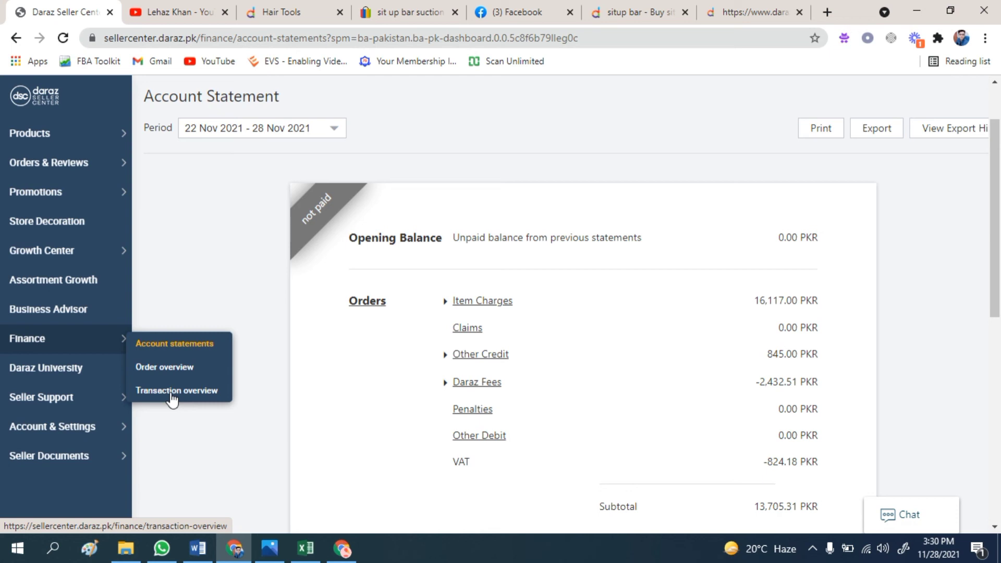
Step: Open Daraz University and search its training material for campaigns
left_click(95, 369)
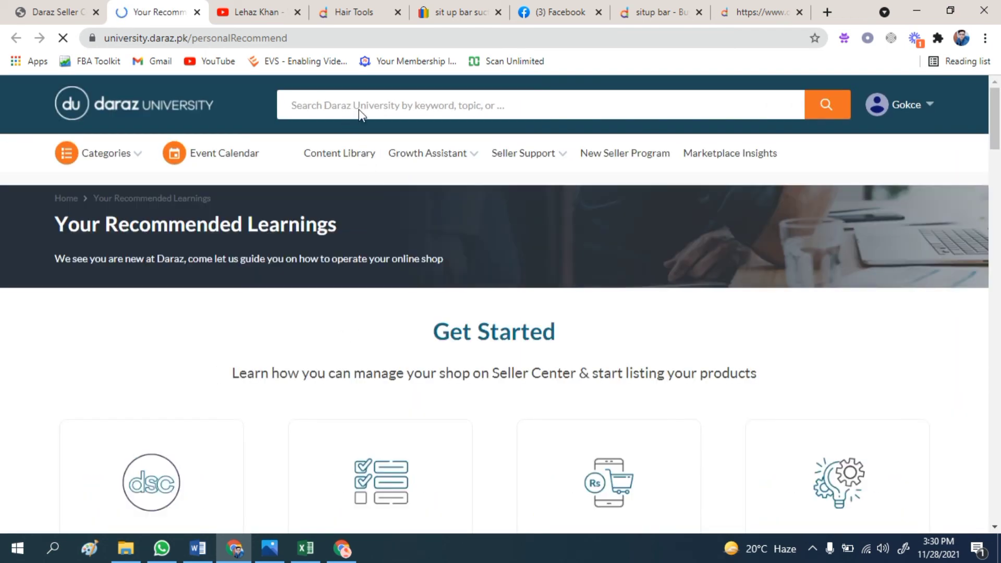
left_click(354, 106)
type("UP")
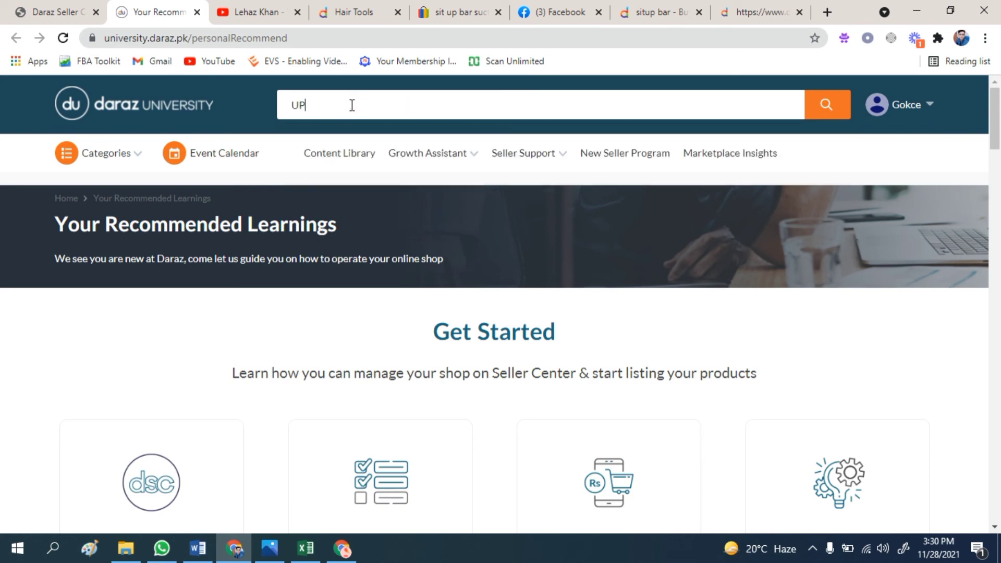
type("LO")
left_click(347, 130)
Step: Browse the campaign tutorials, policies and courses in the search results, and close Daraz University
scroll(346, 221, "down", 2)
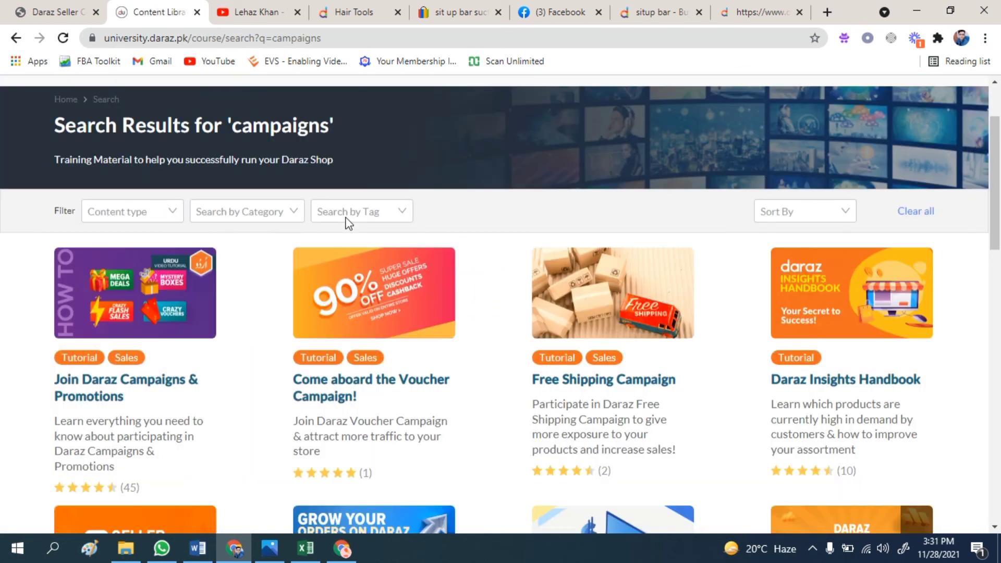
scroll(347, 218, "down", 2)
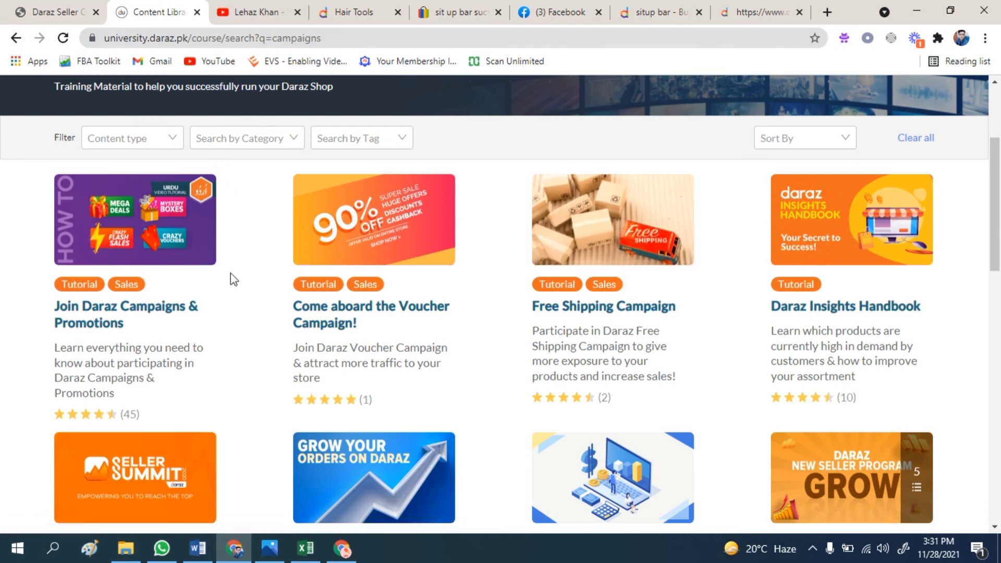
scroll(230, 277, "down", 8)
scroll(235, 280, "down", 4)
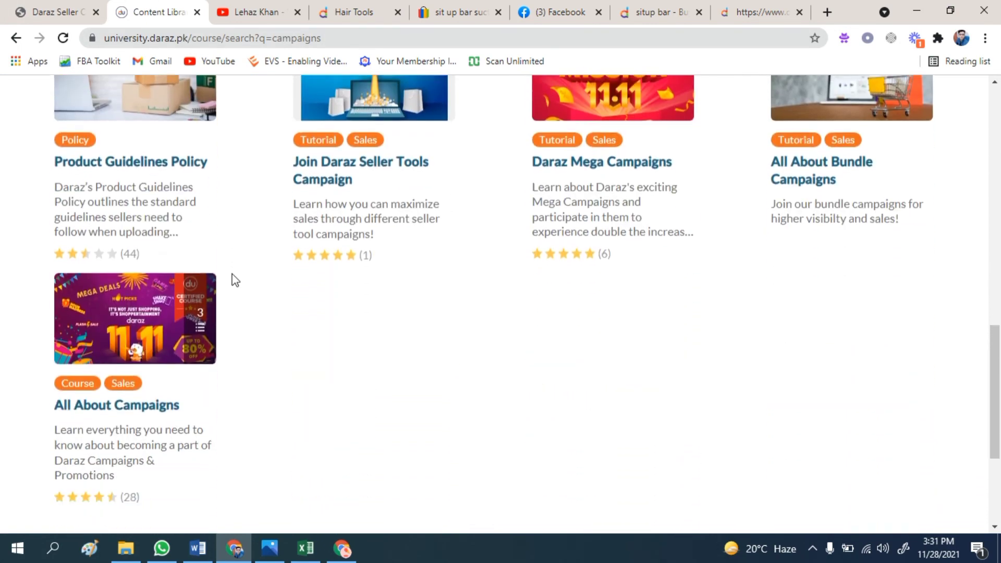
scroll(235, 280, "up", 7)
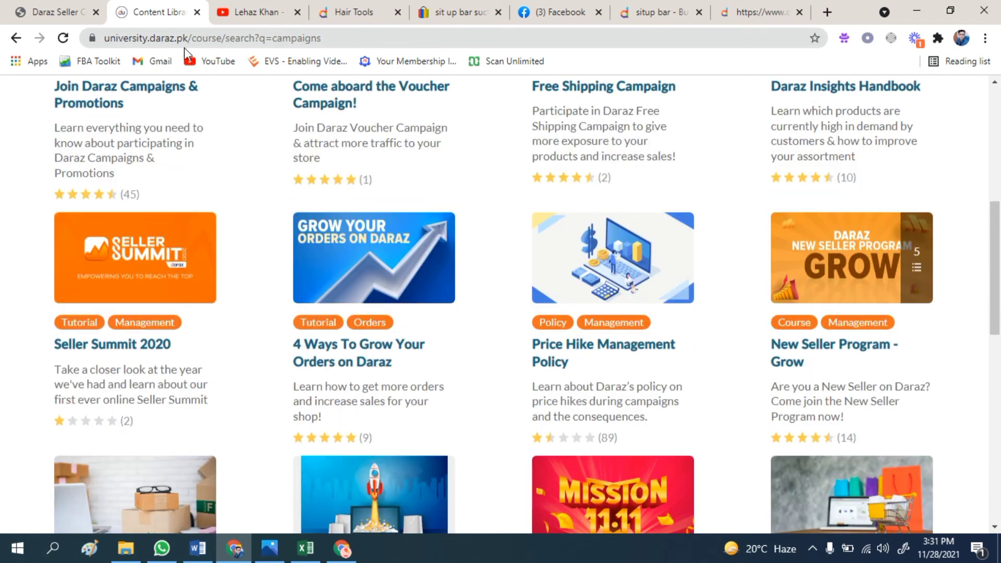
left_click(197, 12)
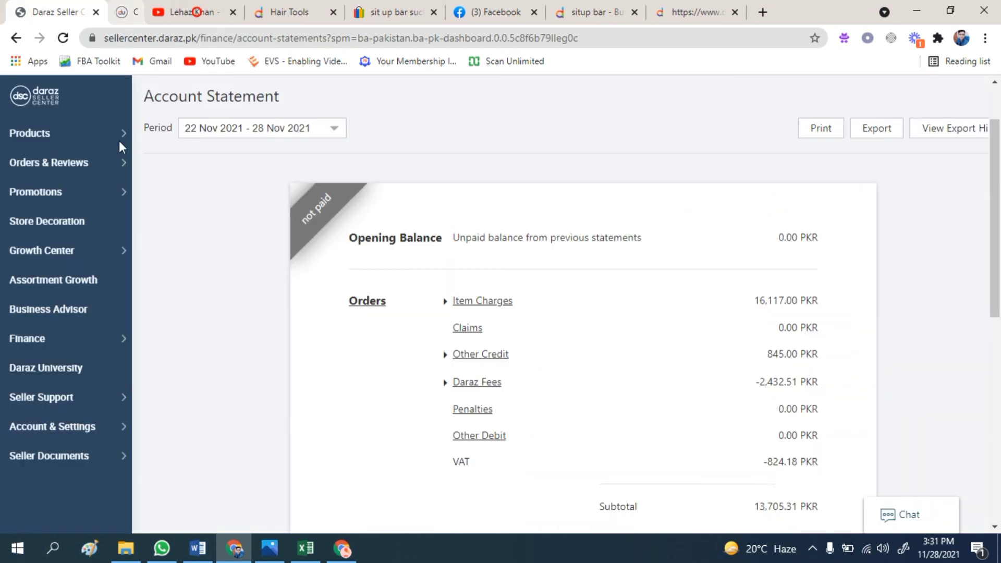
Step: Review the options under Seller Support and Account & Settings, and those in the account menu, including Profile and User Management
mouse_move(63, 412)
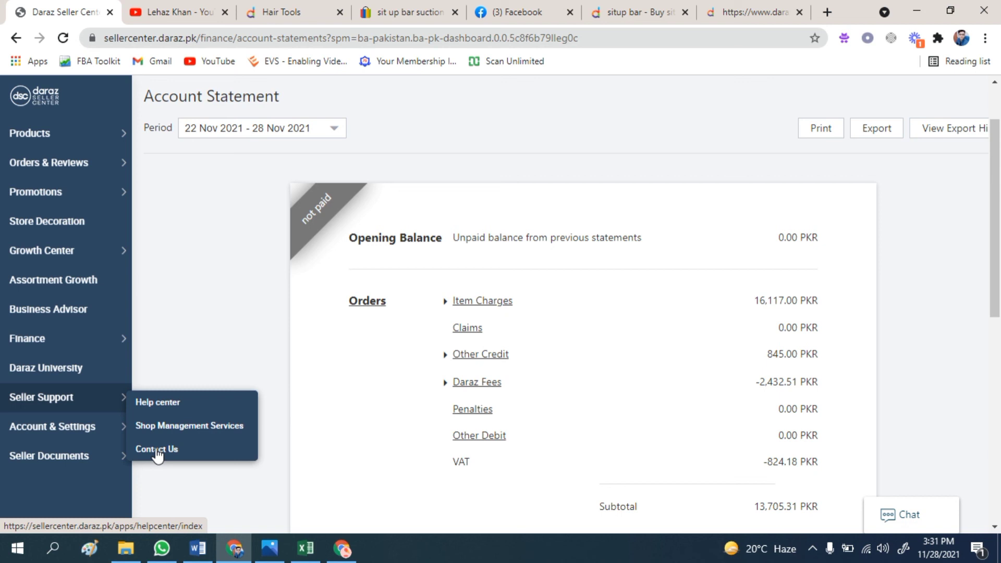
mouse_move(56, 438)
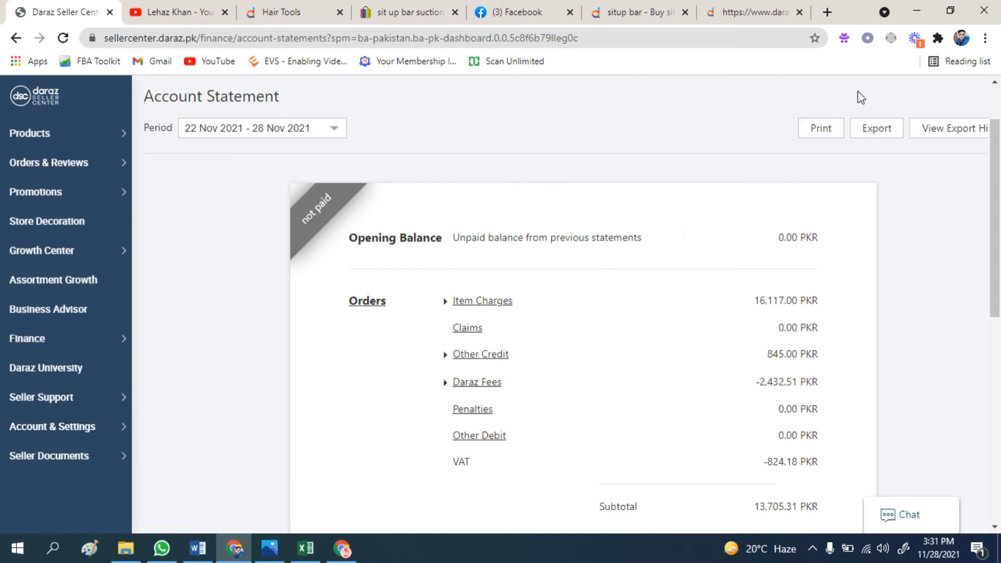
scroll(800, 168, "up", 2)
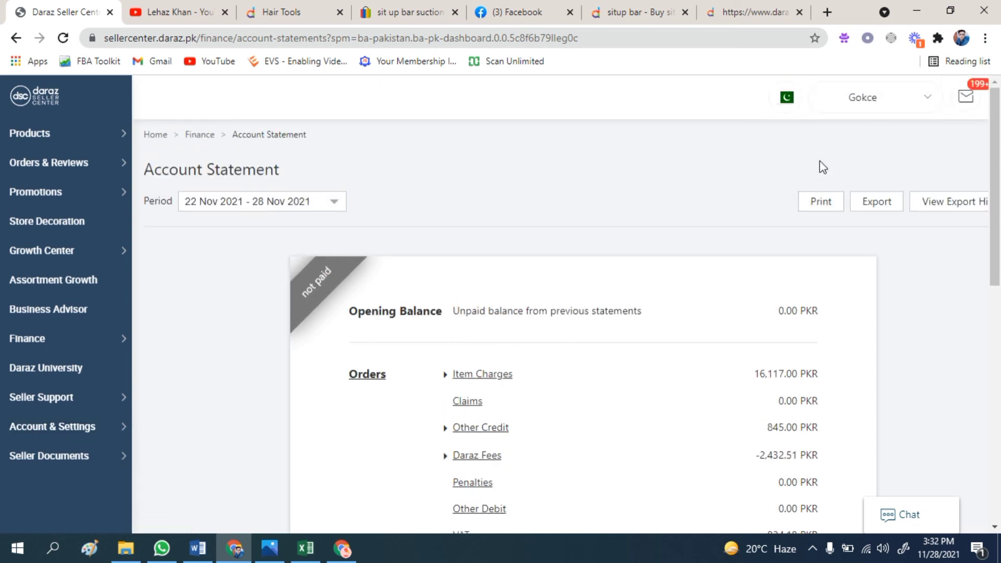
left_click(927, 103)
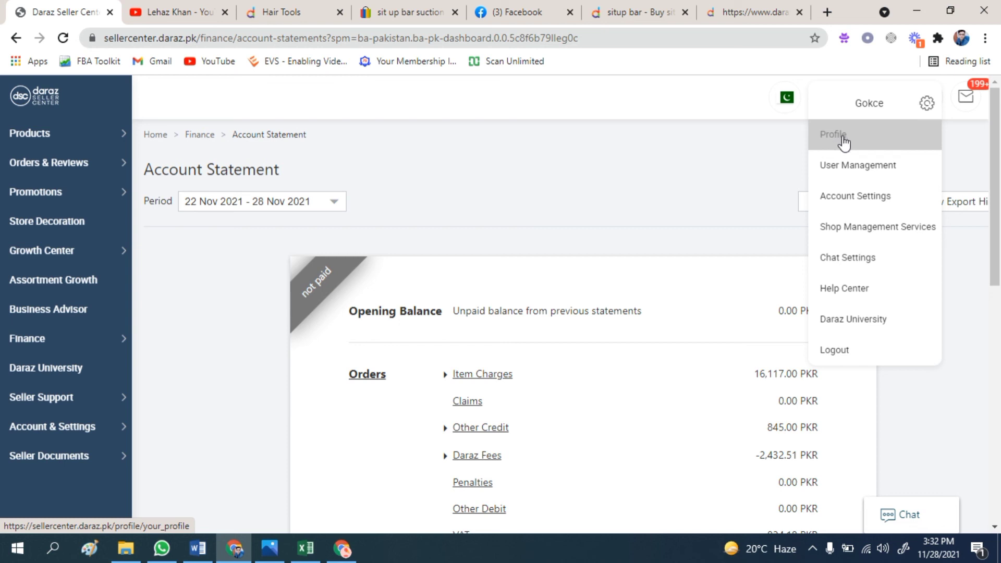
left_click(863, 166)
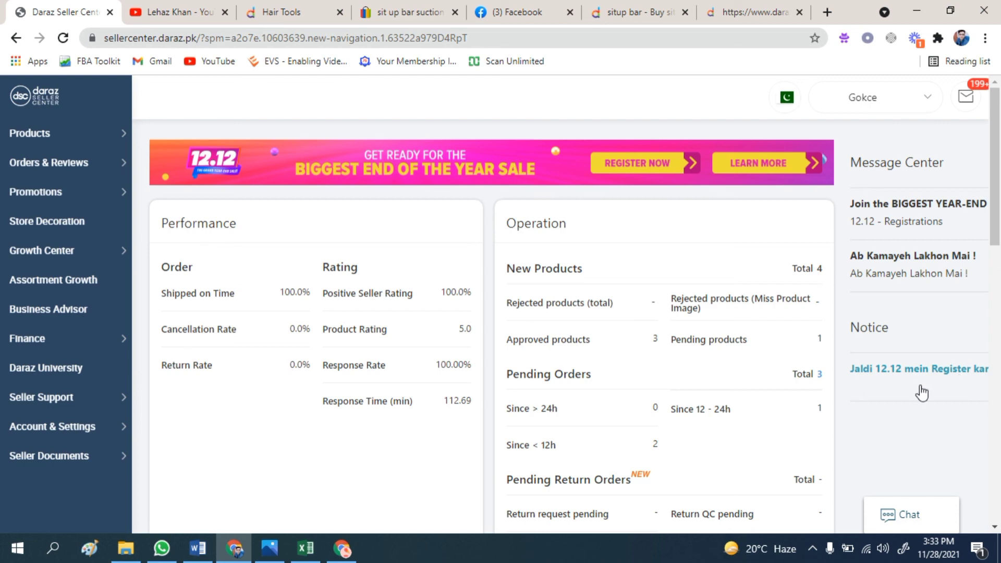
Step: Open the Message Center from the dashboard, review the order and campaign notifications, and close it
left_click(961, 104)
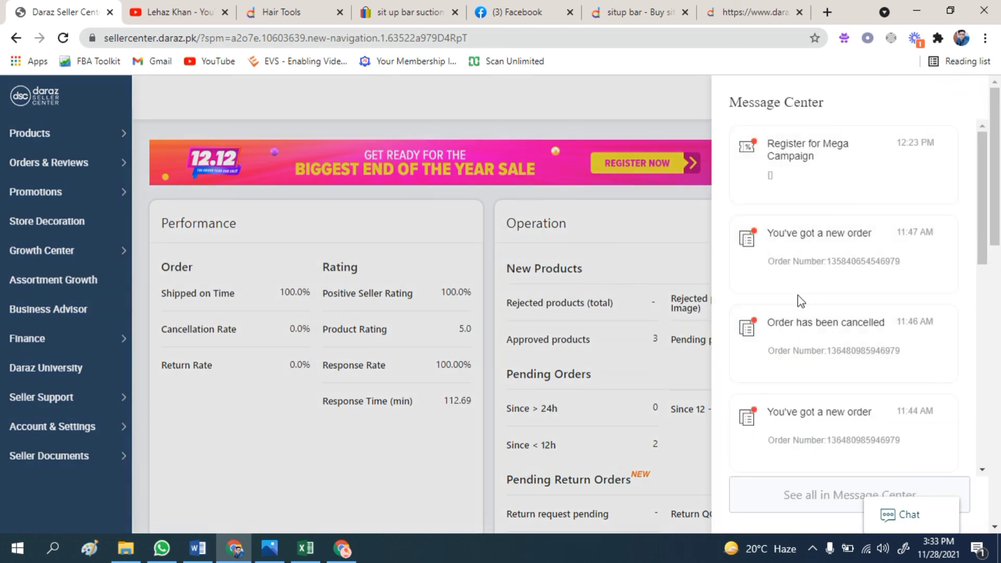
scroll(820, 248, "down", 1)
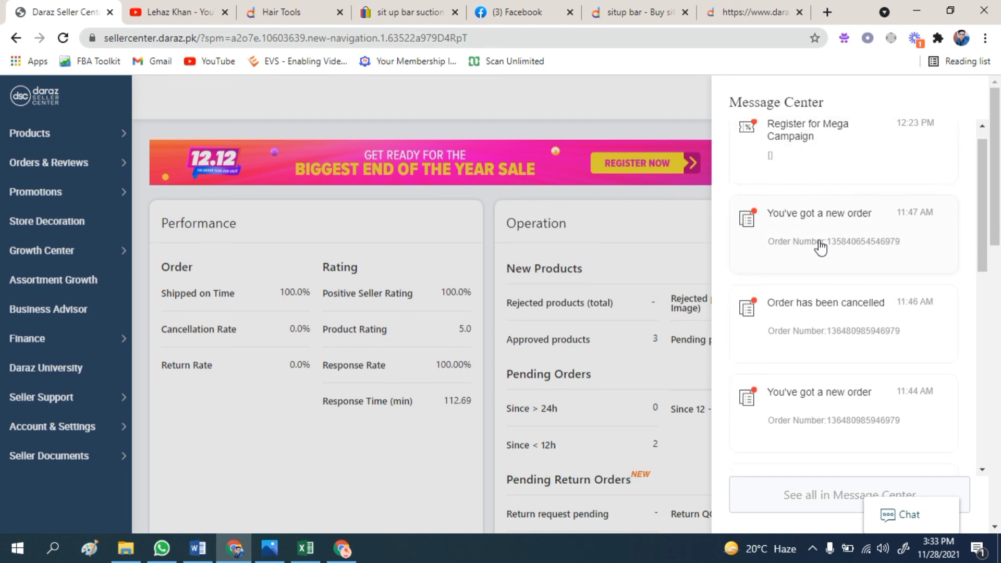
scroll(820, 248, "down", 4)
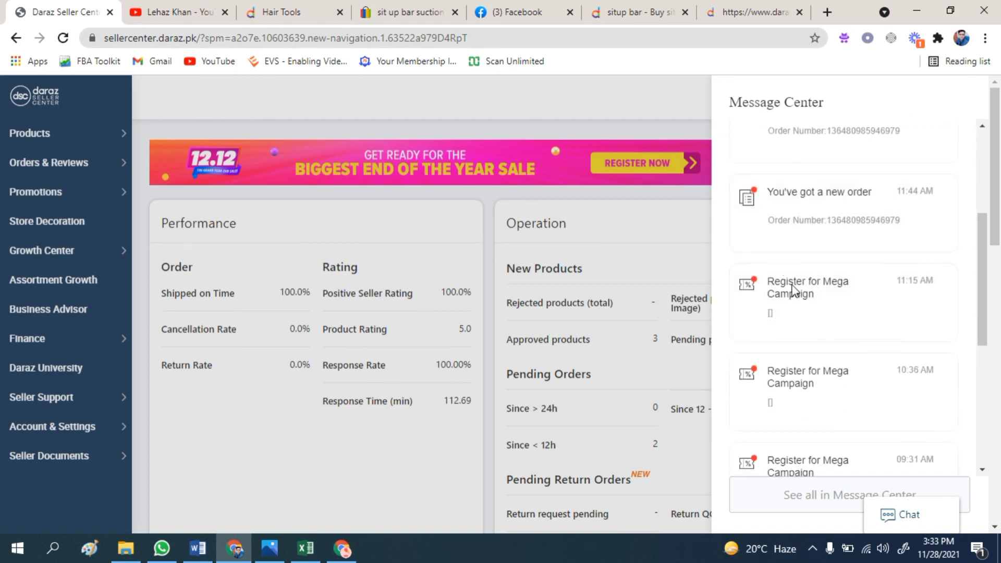
left_click(914, 84)
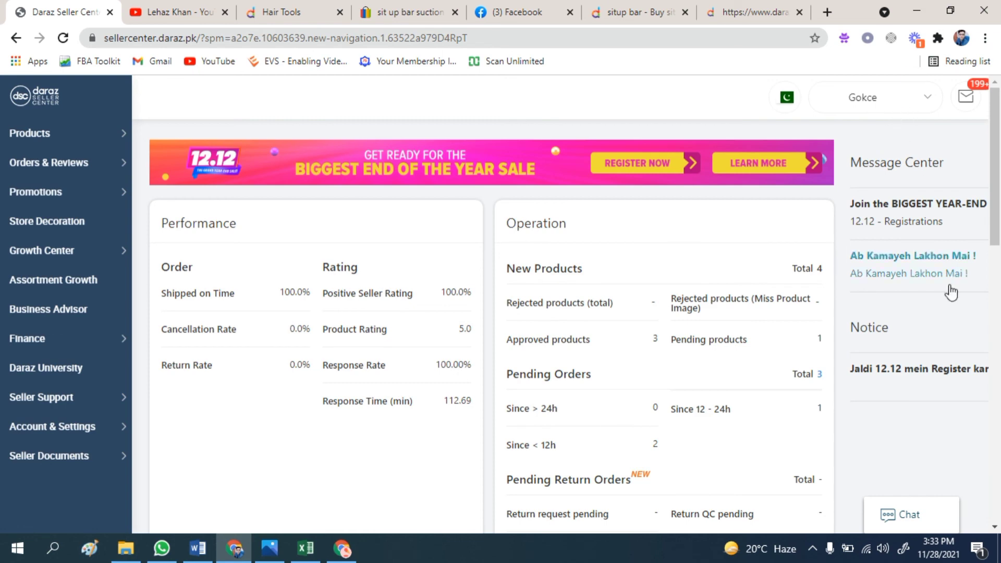